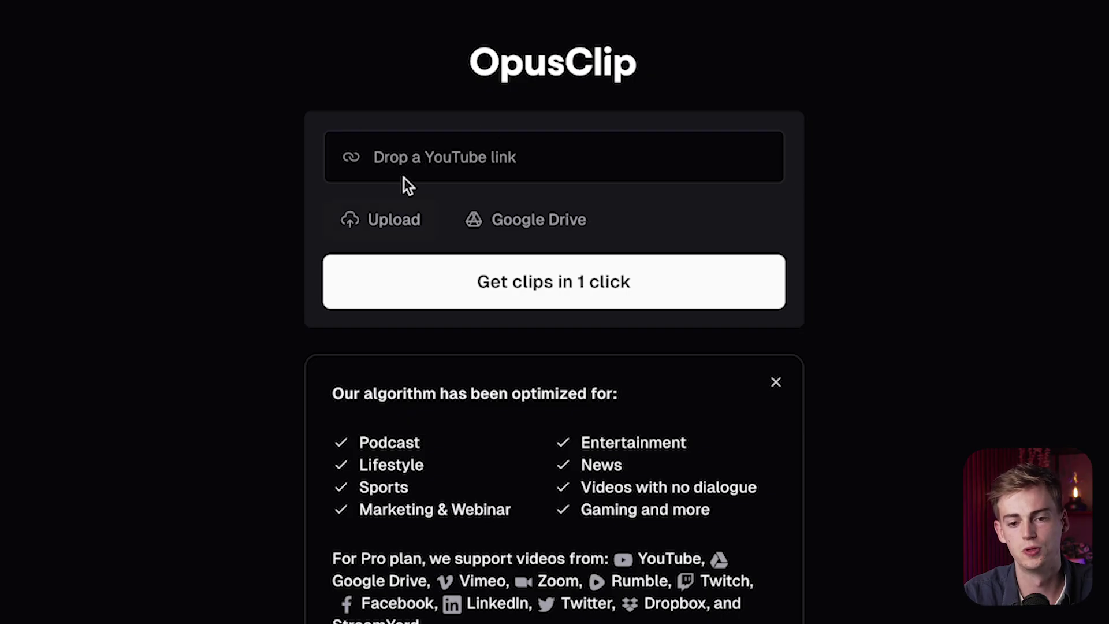
Return to OpusClip's link field, ready to enter the 1:37:33 David Goggins podcast URL
click(393, 158)
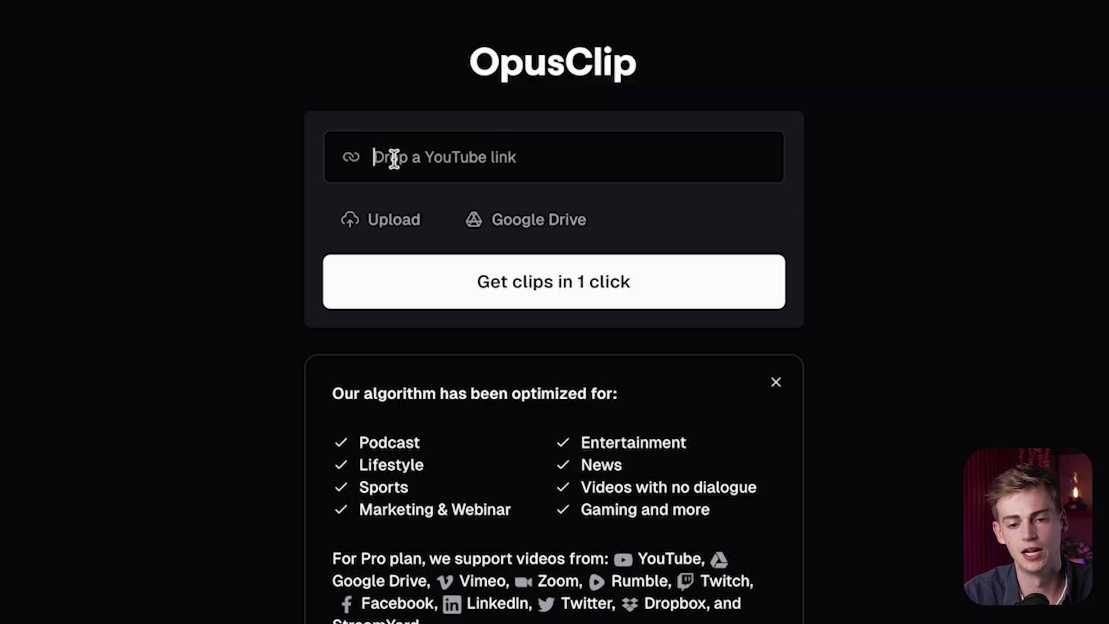
Paste the David Goggins YouTube interview link into OpusClip
text(https://www.youtube.com/watch?v=pOlBztTDLfQ)
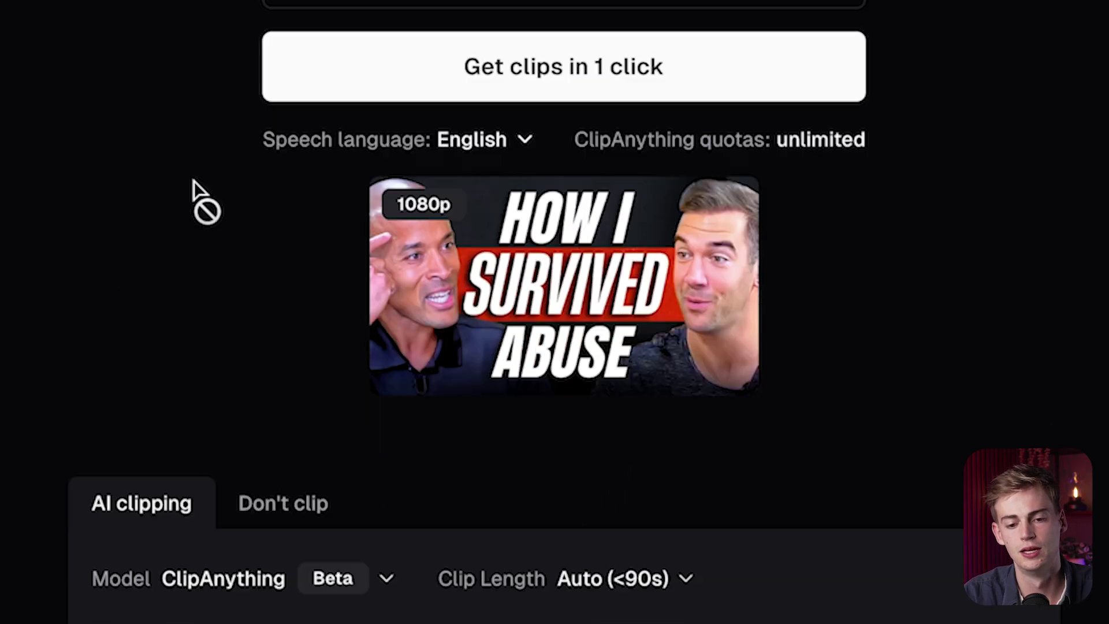
scroll(220, 173, down, 5)
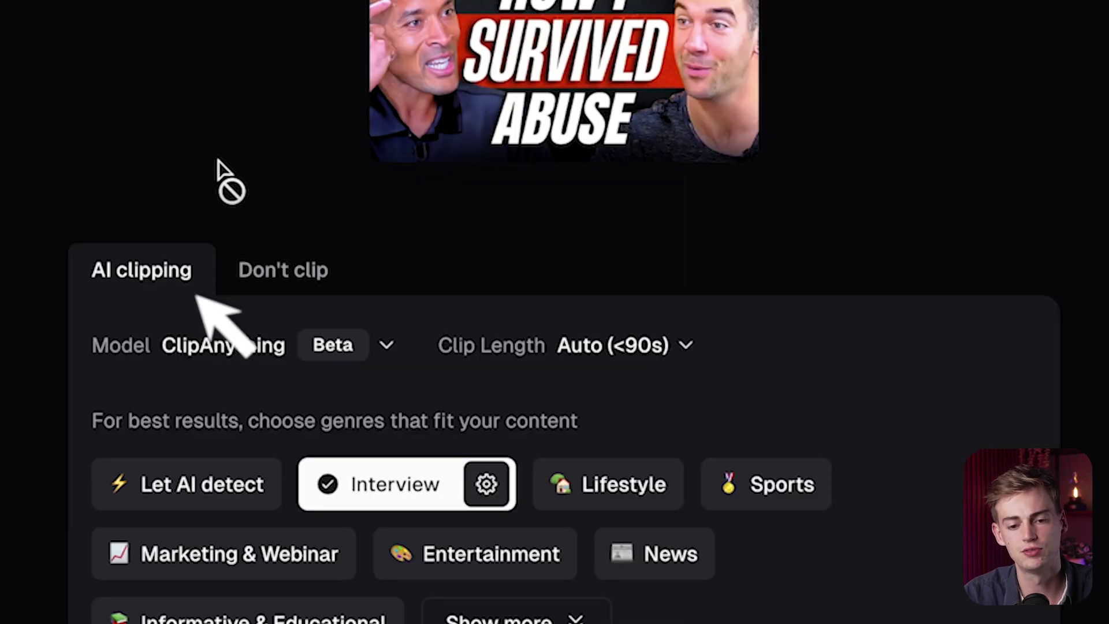
scroll(156, 283, down, 3)
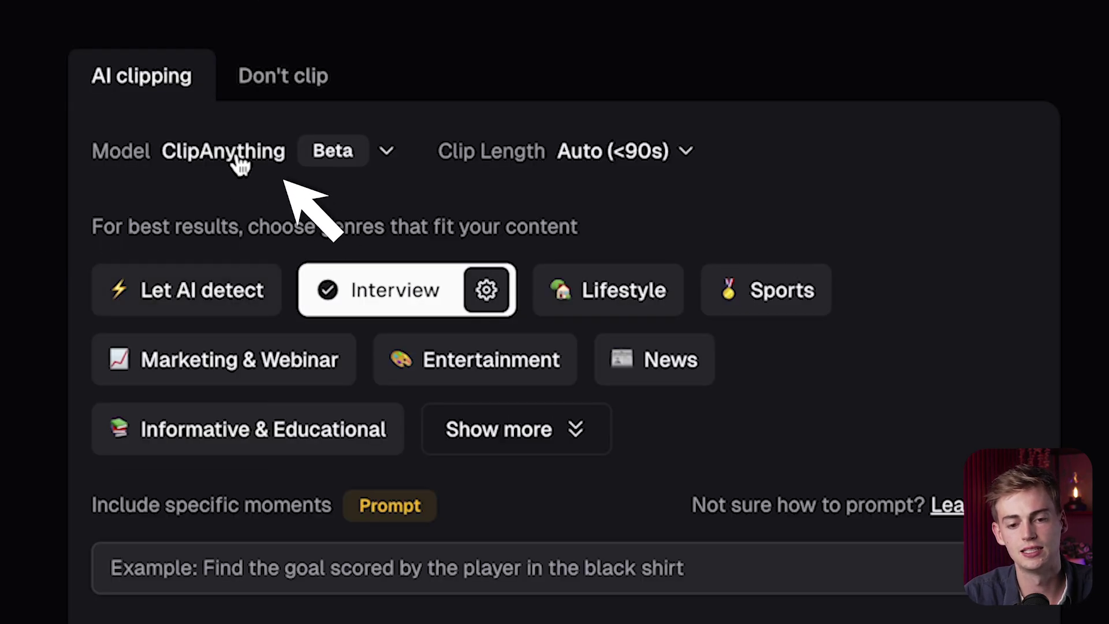
Keep ClipAnything as the clipping model with the Interview genre, processing from 0:00:00
click(241, 153)
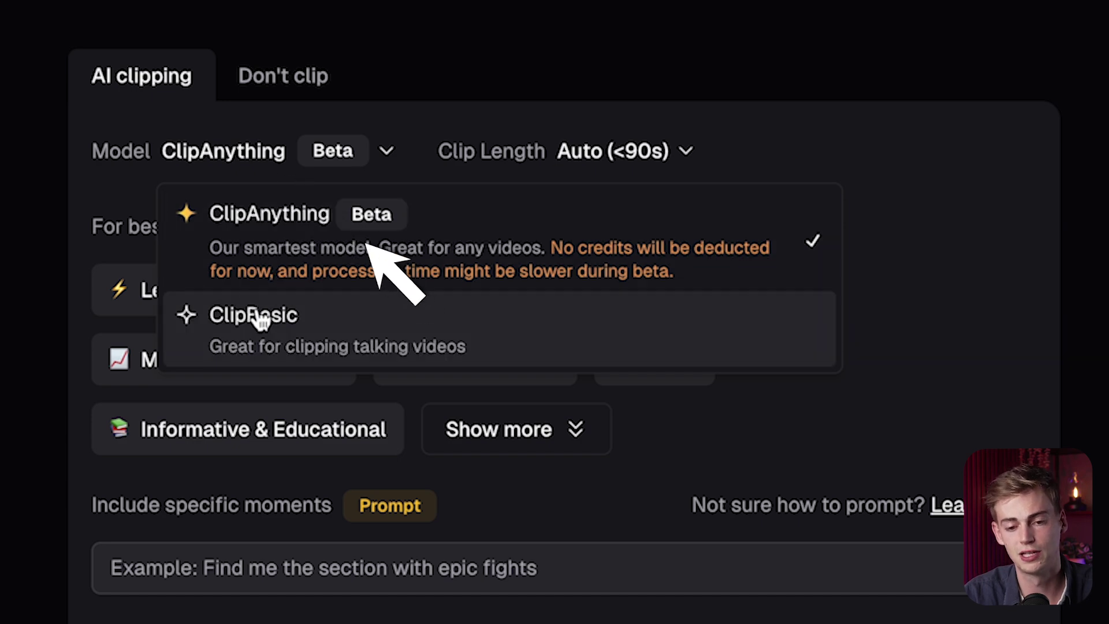
click(275, 230)
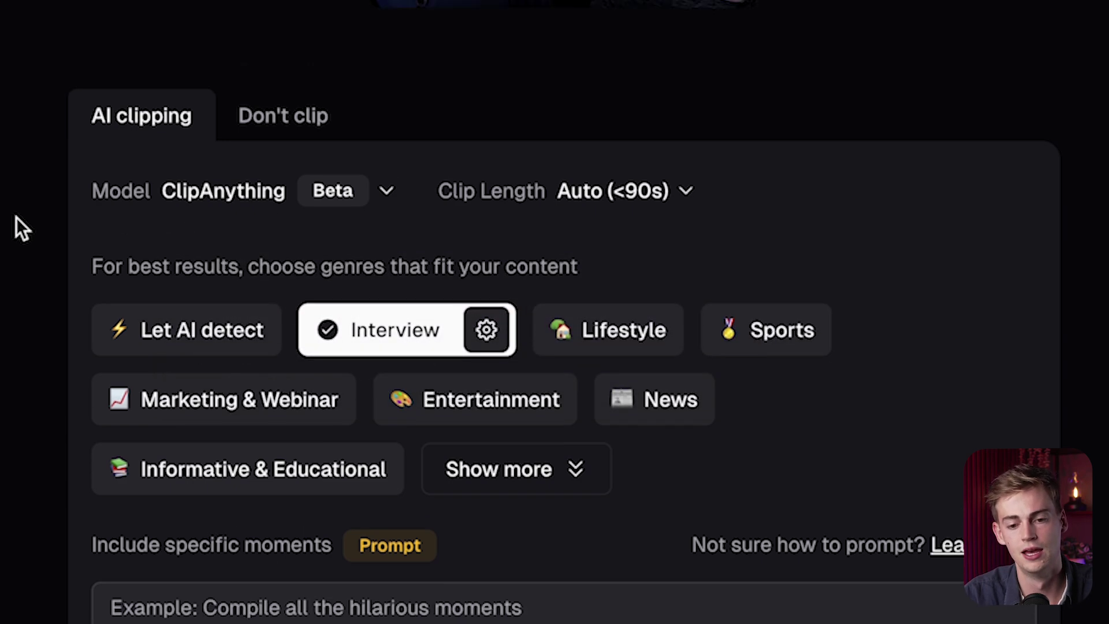
scroll(193, 364, down, 2)
scroll(188, 355, up, 2)
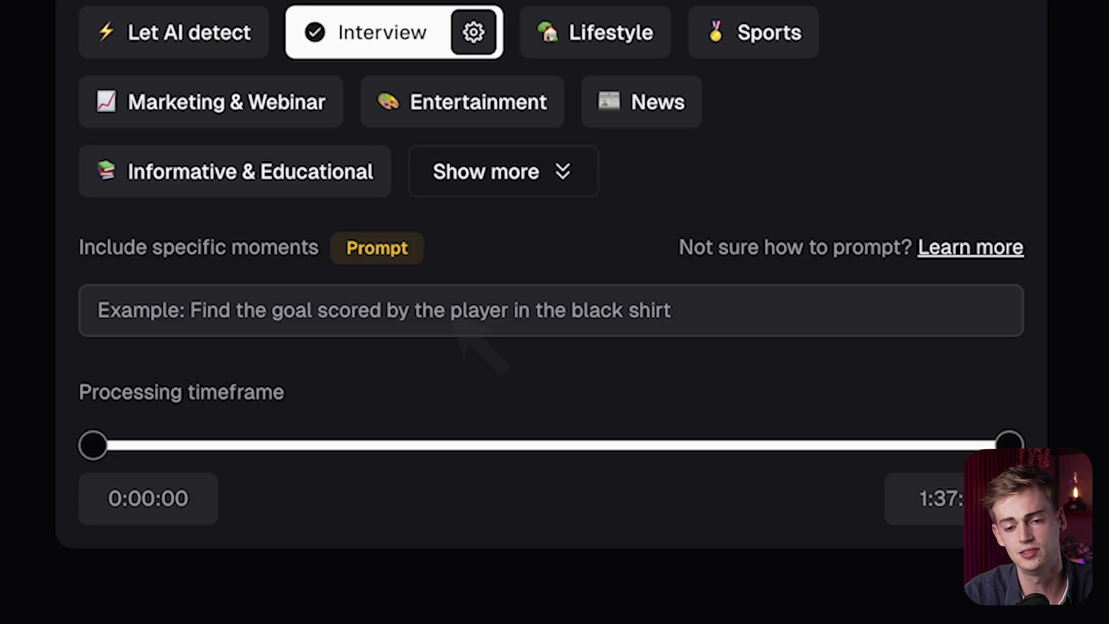
click(383, 256)
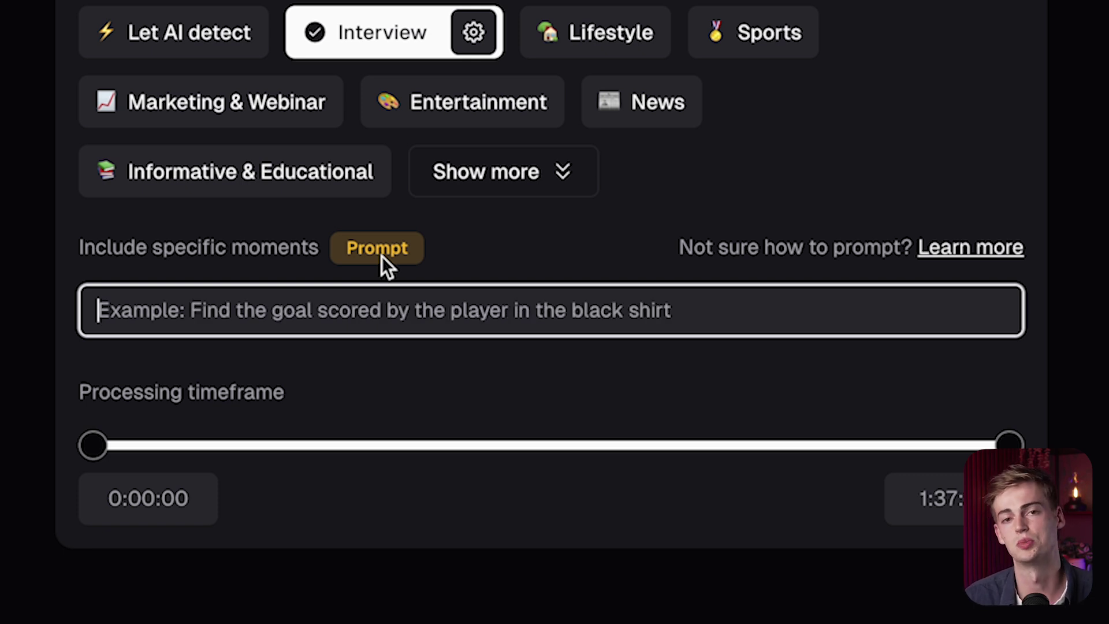
Enter the prompt asking for a compilation of David Goggins's best quotes for a podcast intro
text(Create a compilation of all the best quotes of David Goggings that I can use in a podcast intro)
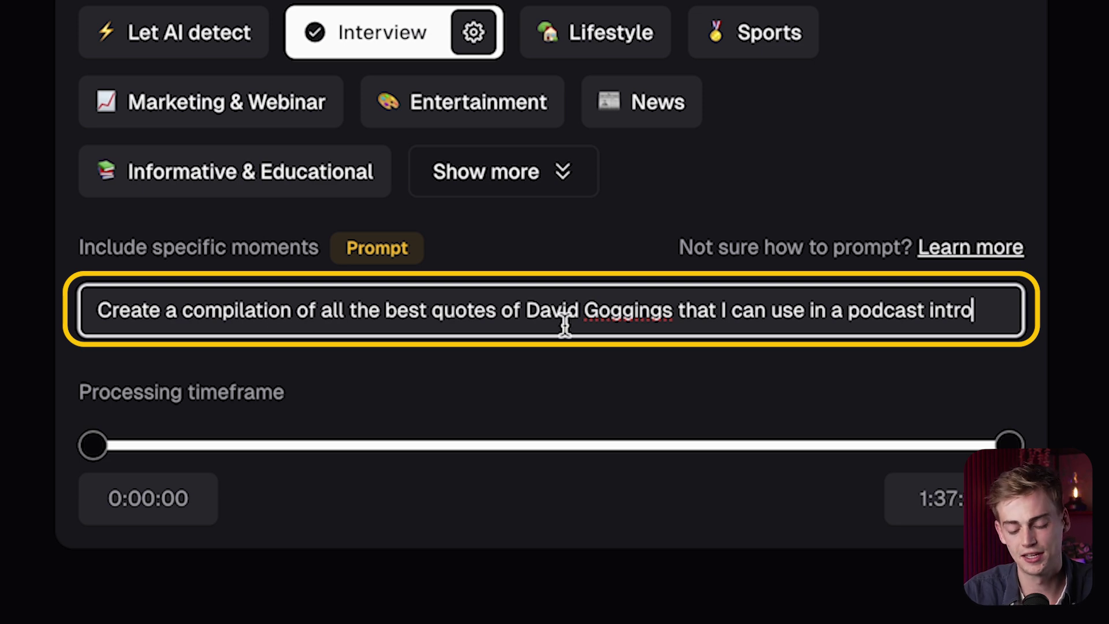
scroll(64, 60, down, 9)
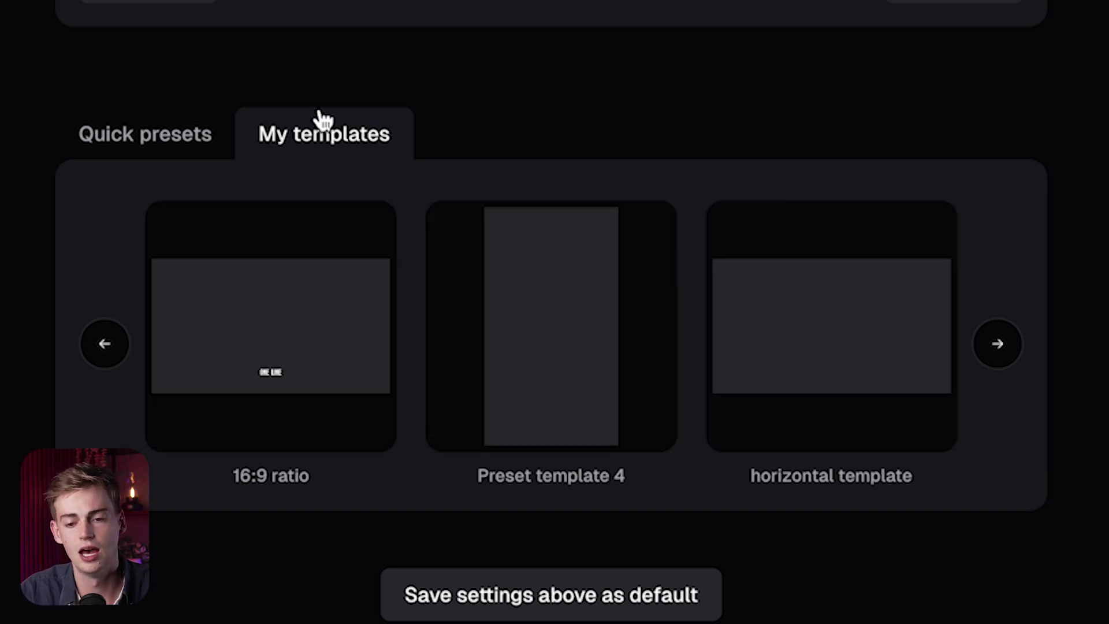
Apply the 16:9 ratio template and submit the video for clip generation
click(812, 407)
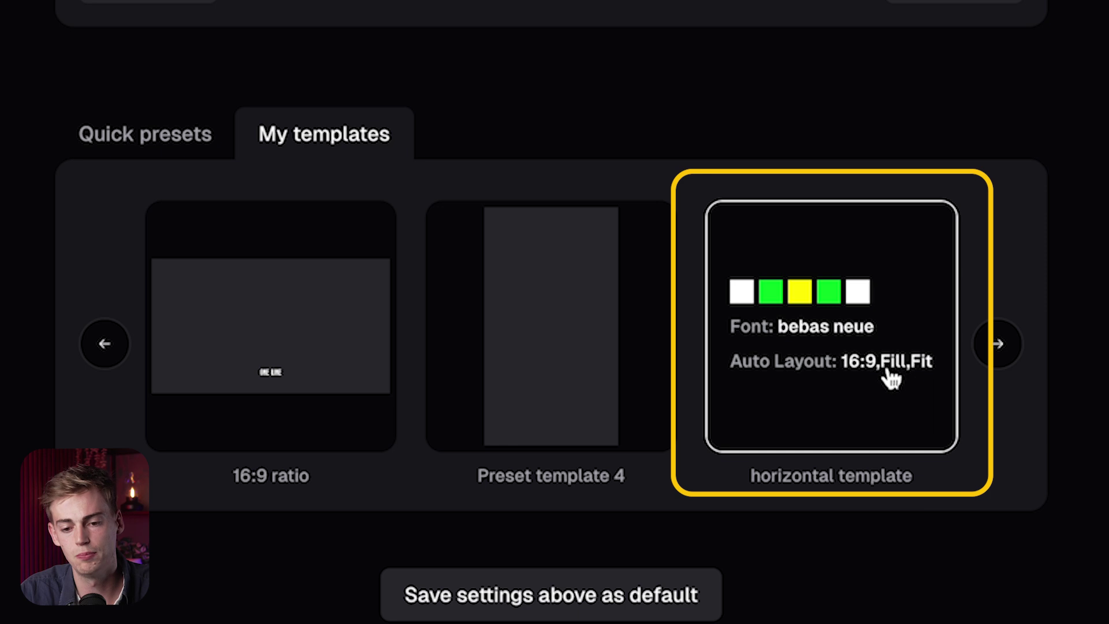
click(371, 478)
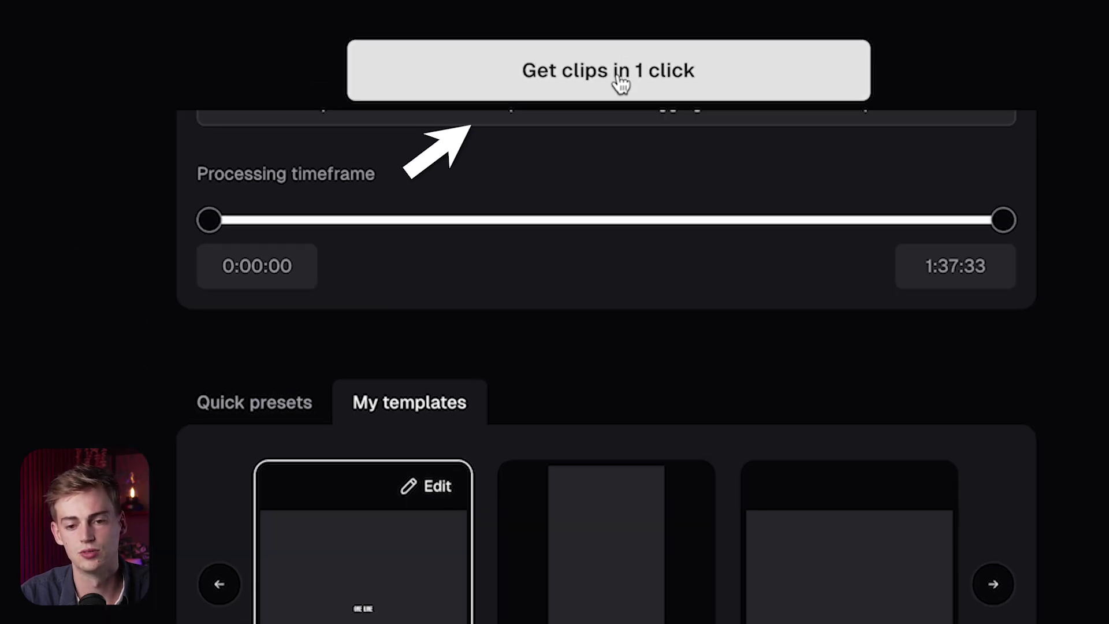
click(620, 82)
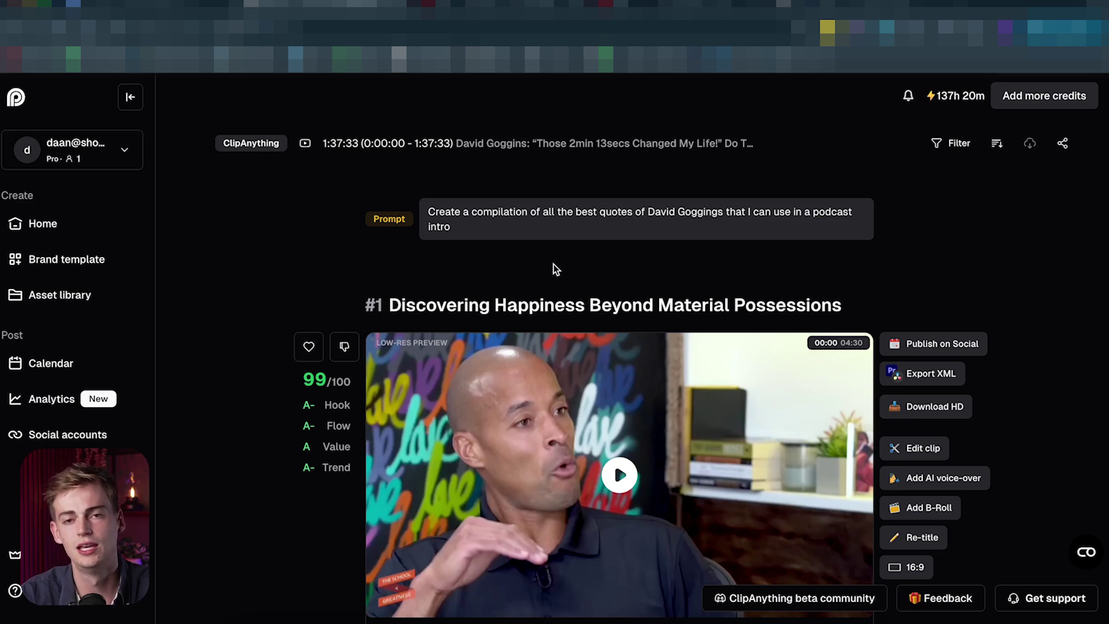
Scroll through generated clips #1 to #4, then back to the 99/100 clip #1
scroll(553, 266, down, 15)
scroll(438, 280, down, 7)
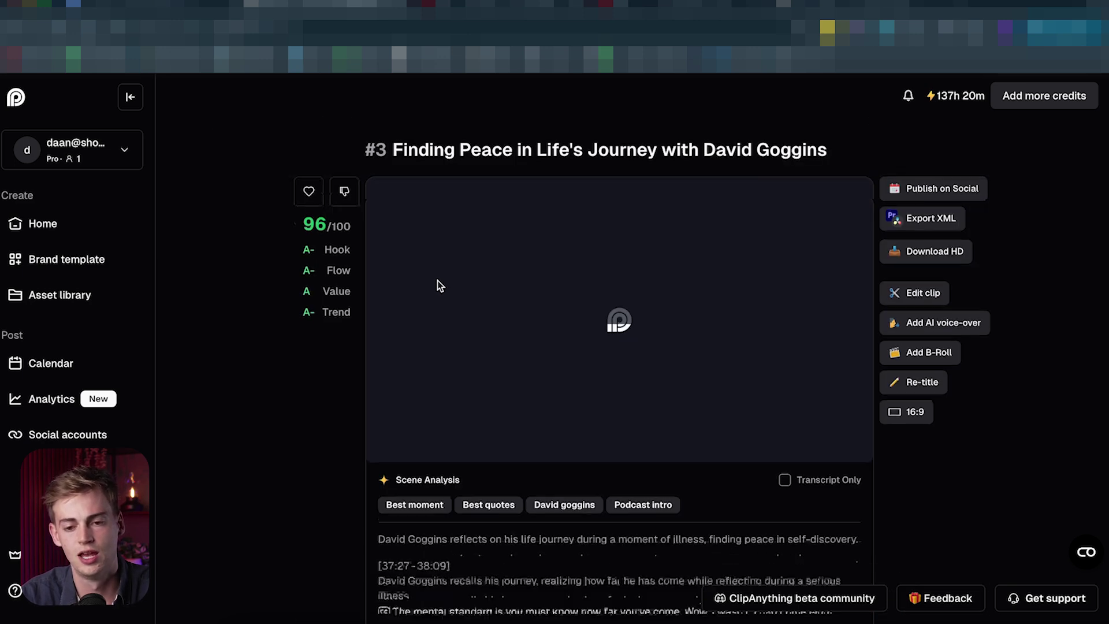
scroll(434, 278, down, 4)
scroll(434, 275, up, 20)
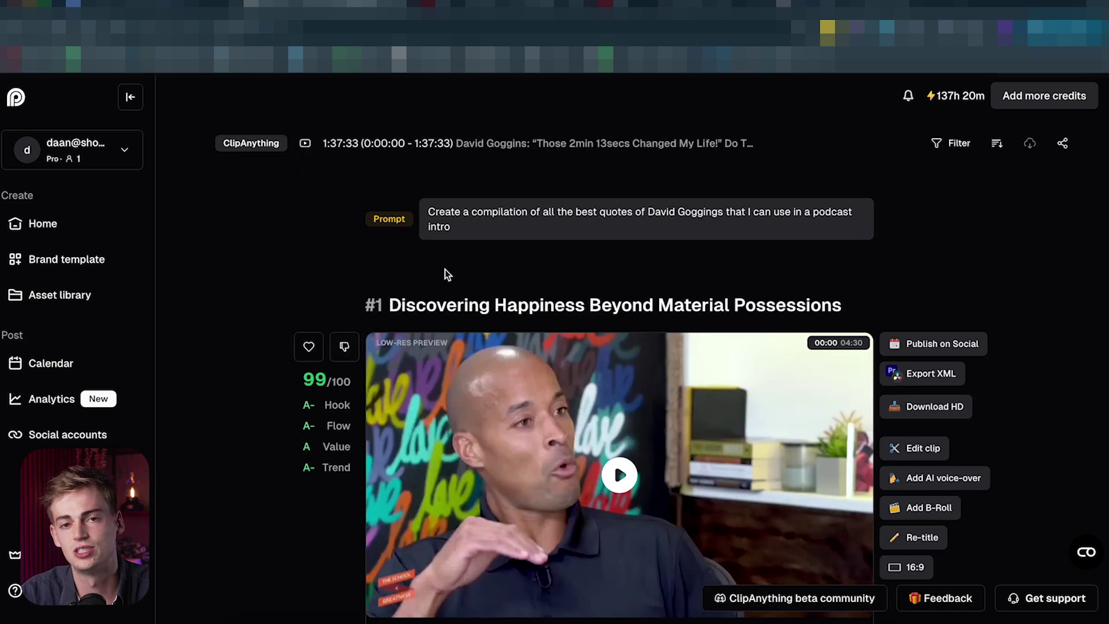
scroll(442, 269, down, 8)
scroll(426, 307, down, 20)
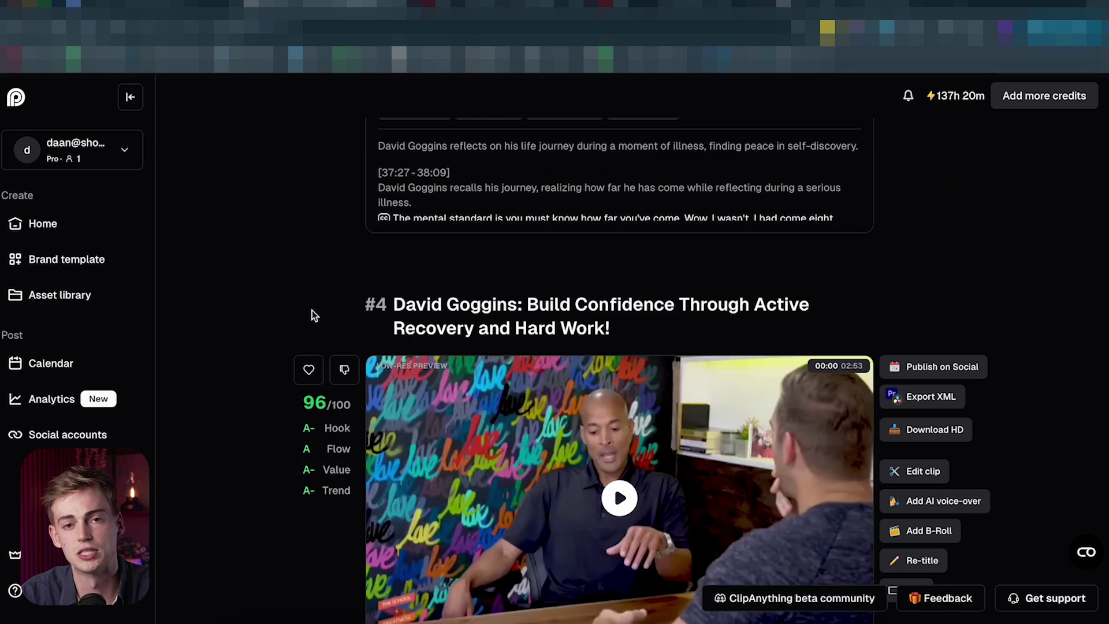
scroll(312, 310, up, 20)
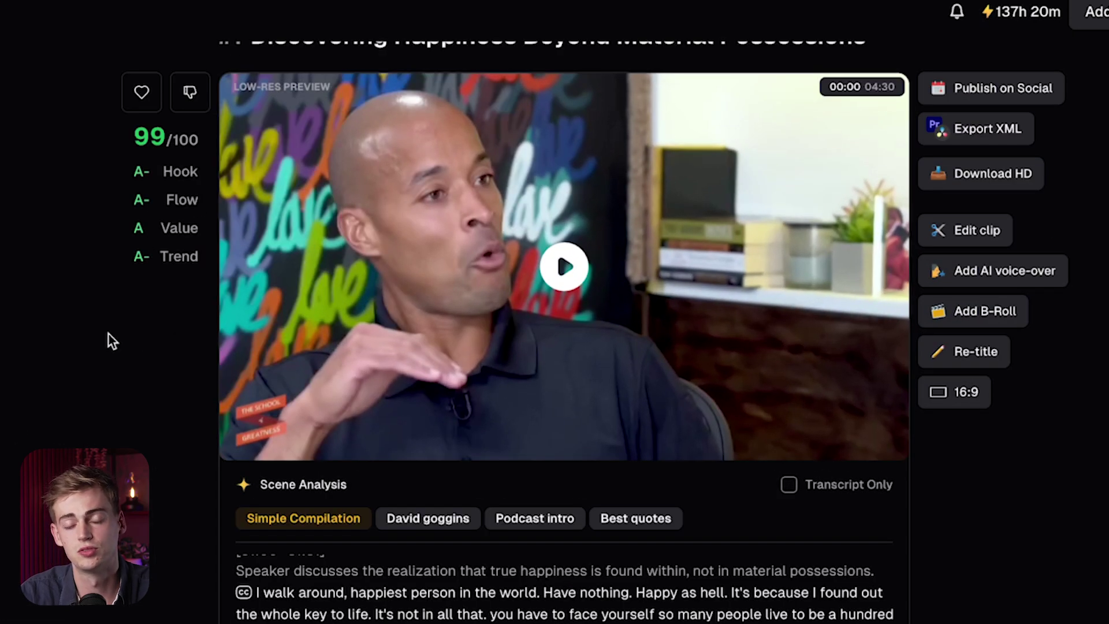
scroll(142, 280, up, 1)
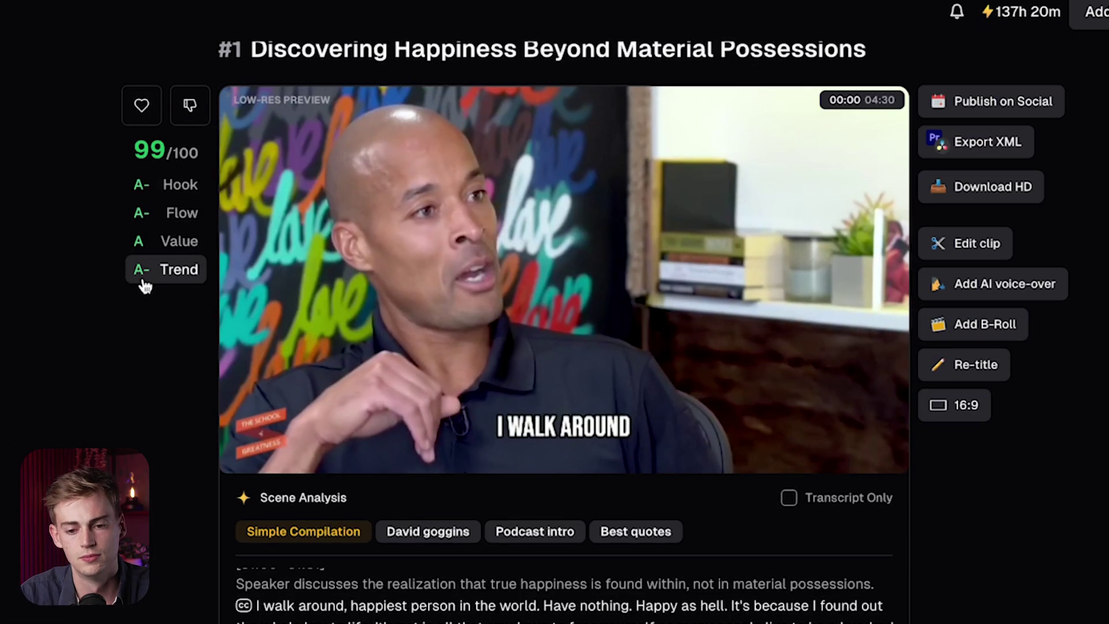
scroll(143, 282, up, 1)
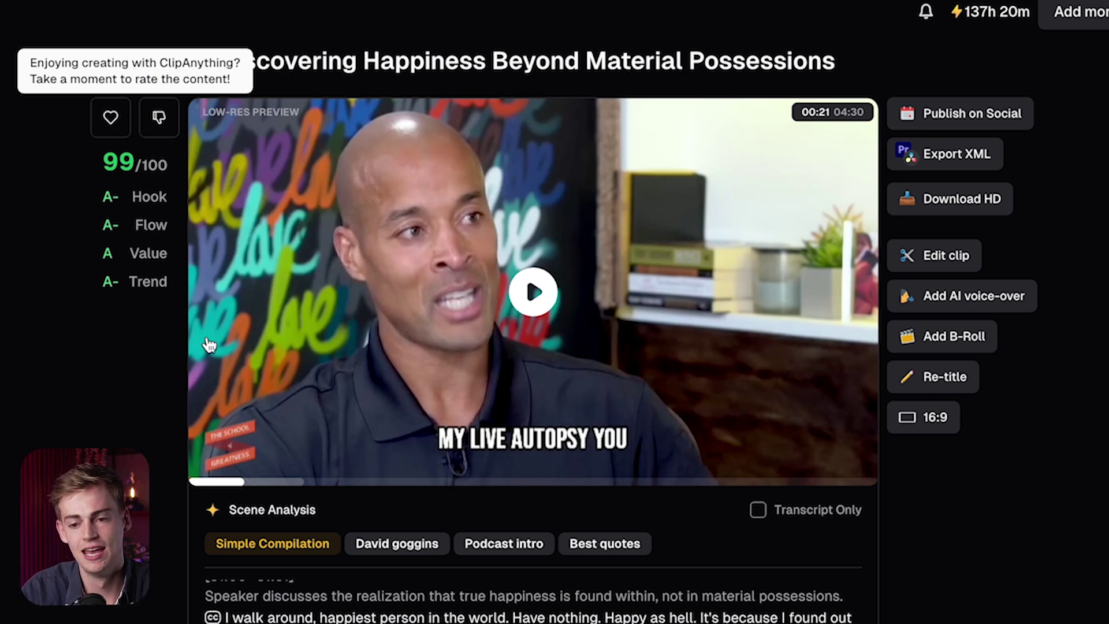
scroll(520, 283, up, 4)
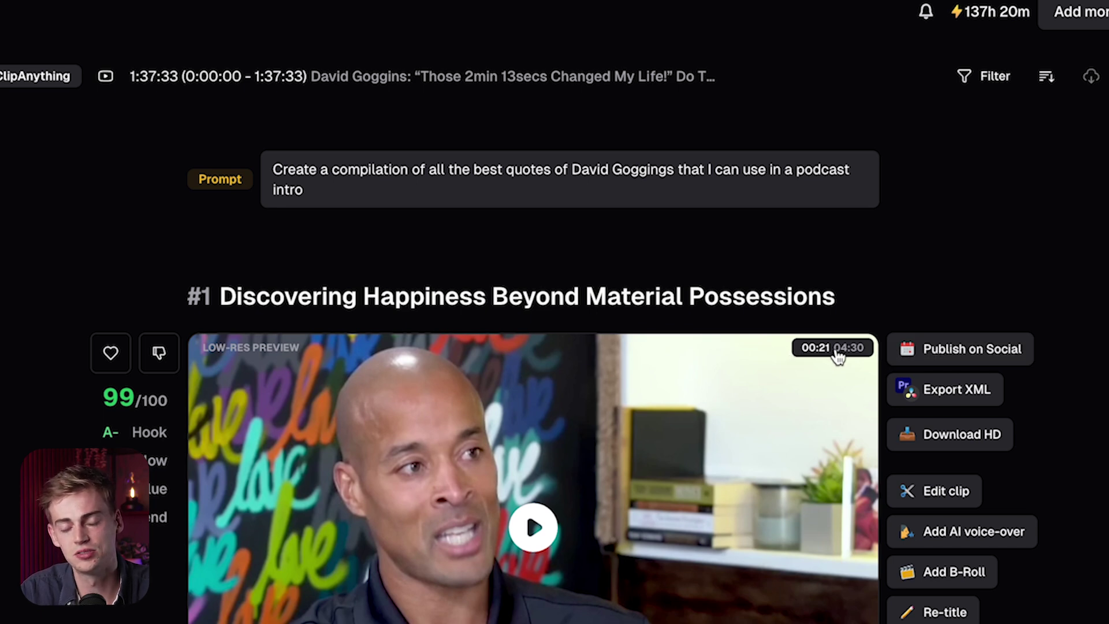
scroll(434, 419, down, 1)
scroll(477, 370, down, 3)
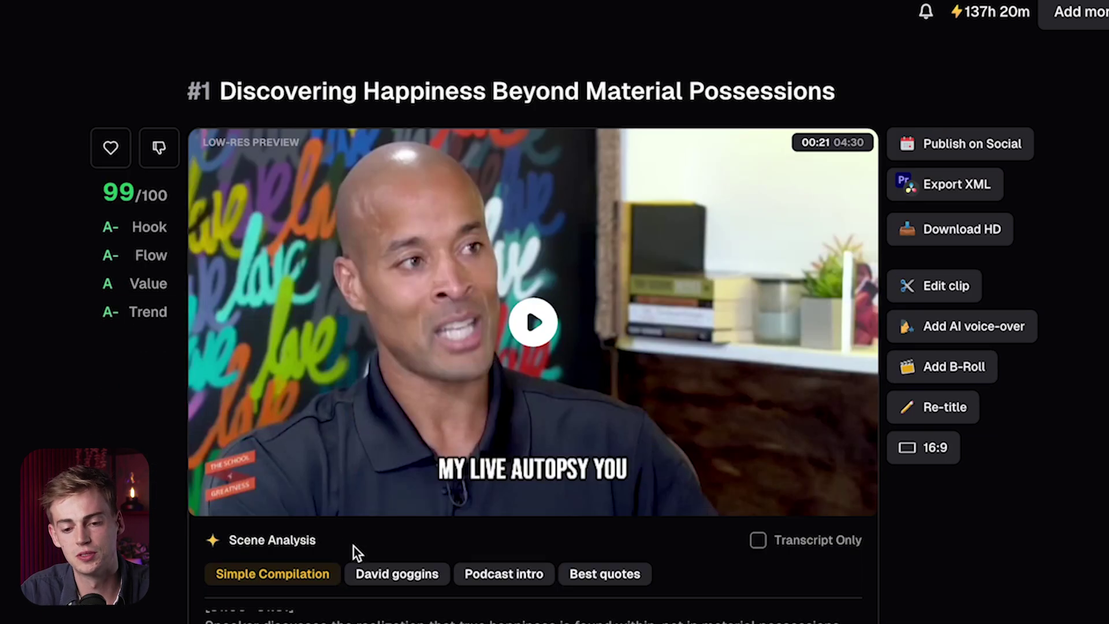
scroll(310, 458, down, 1)
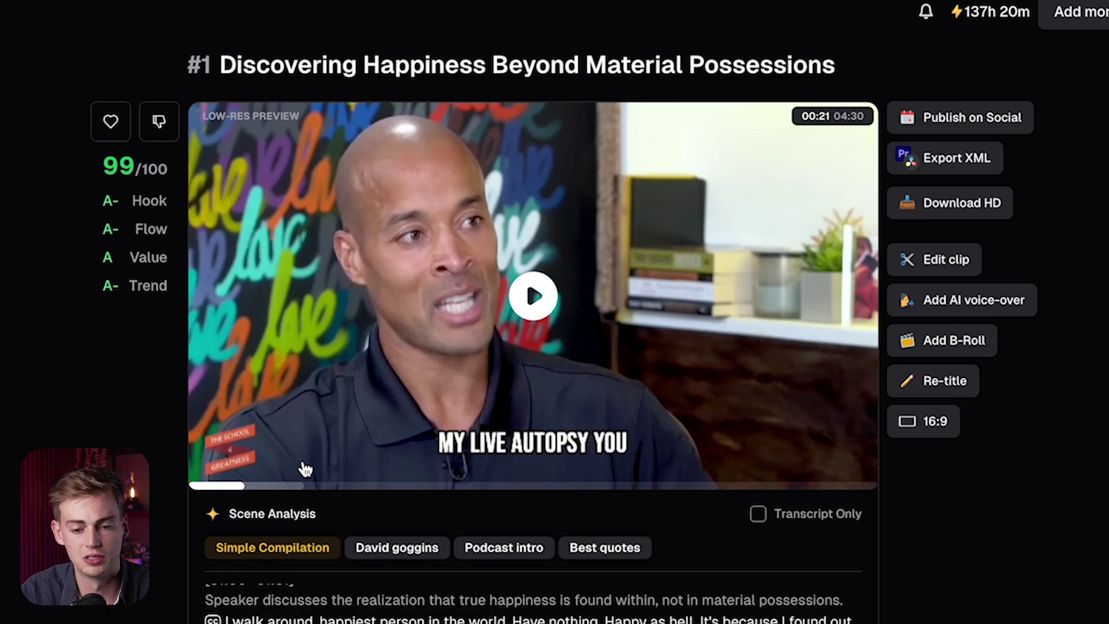
scroll(321, 311, down, 1)
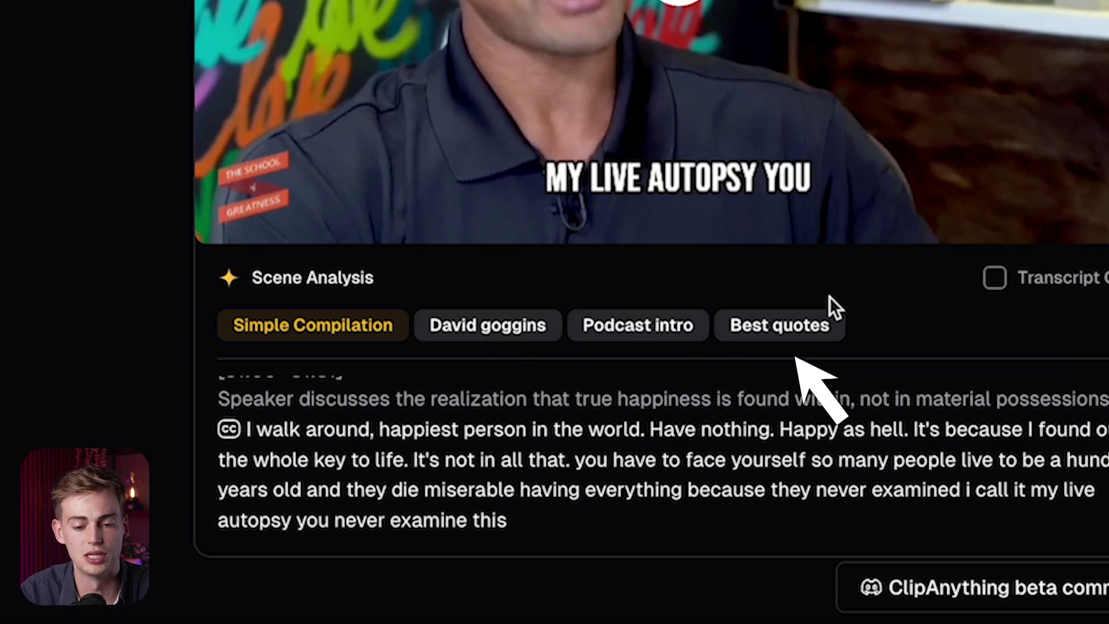
scroll(495, 394, down, 3)
scroll(474, 405, down, 2)
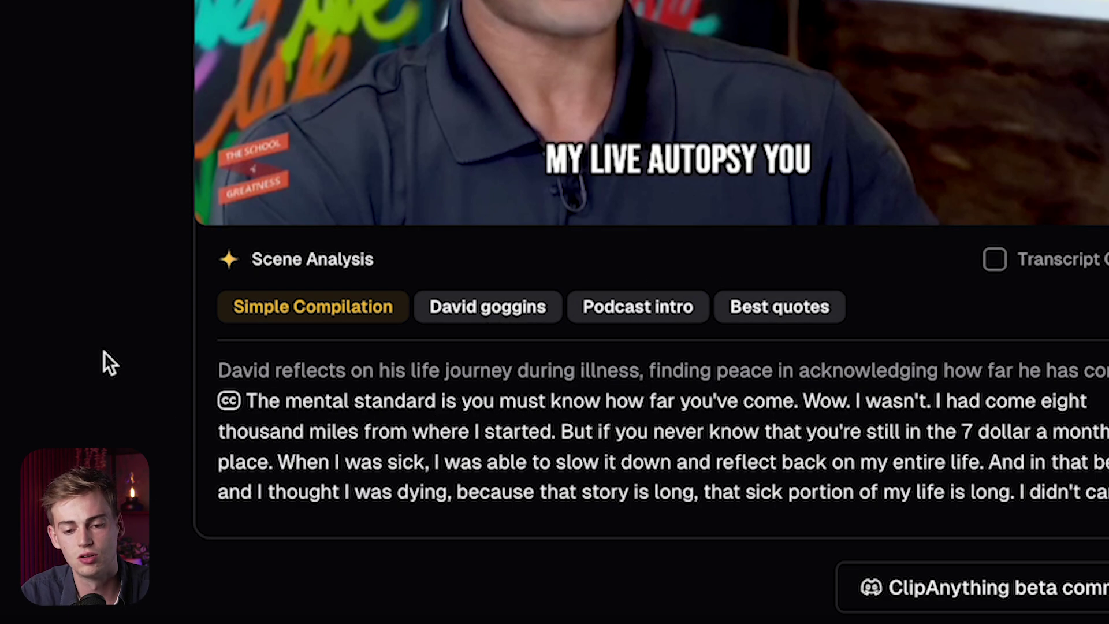
scroll(105, 350, down, 5)
scroll(392, 134, down, 1)
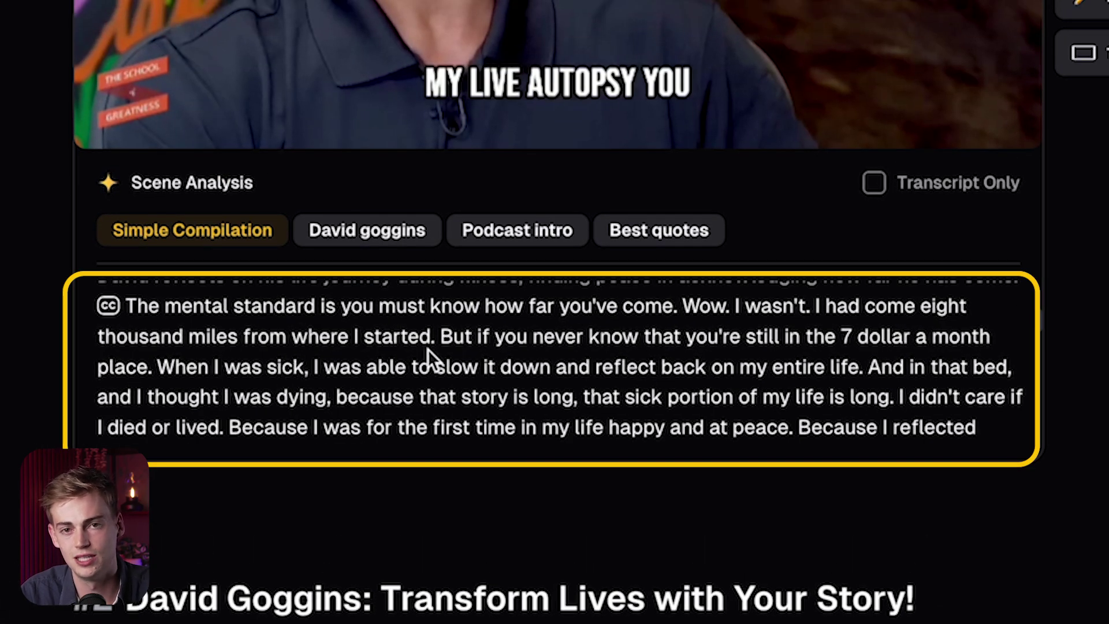
scroll(366, 372, down, 6)
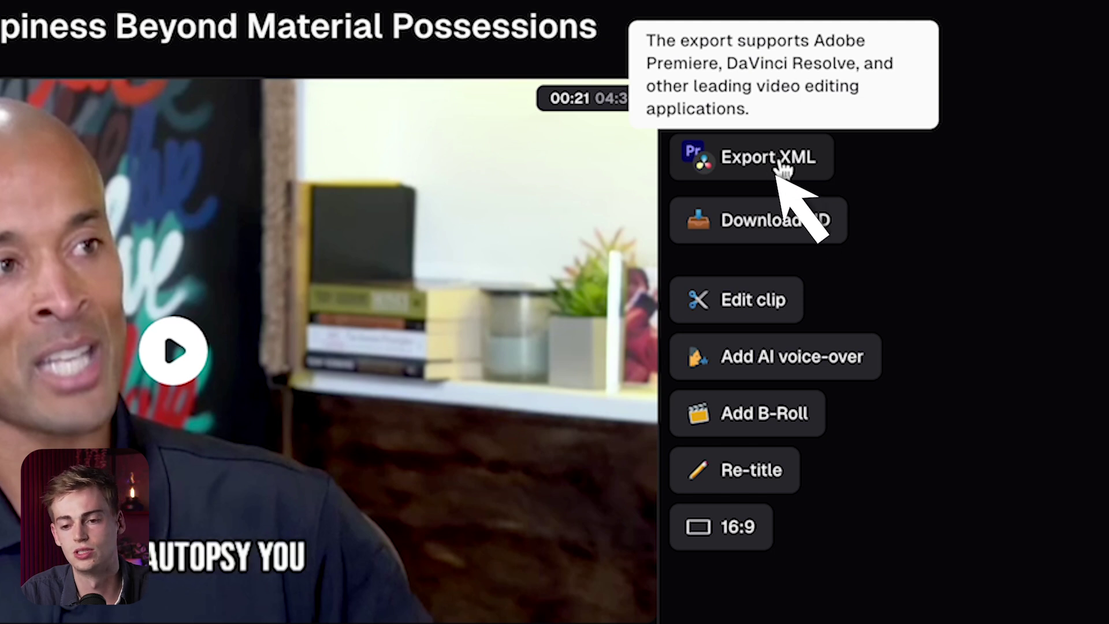
Export clip #1, 'Discovering Happiness Beyond Material Possessions', as XML
click(729, 169)
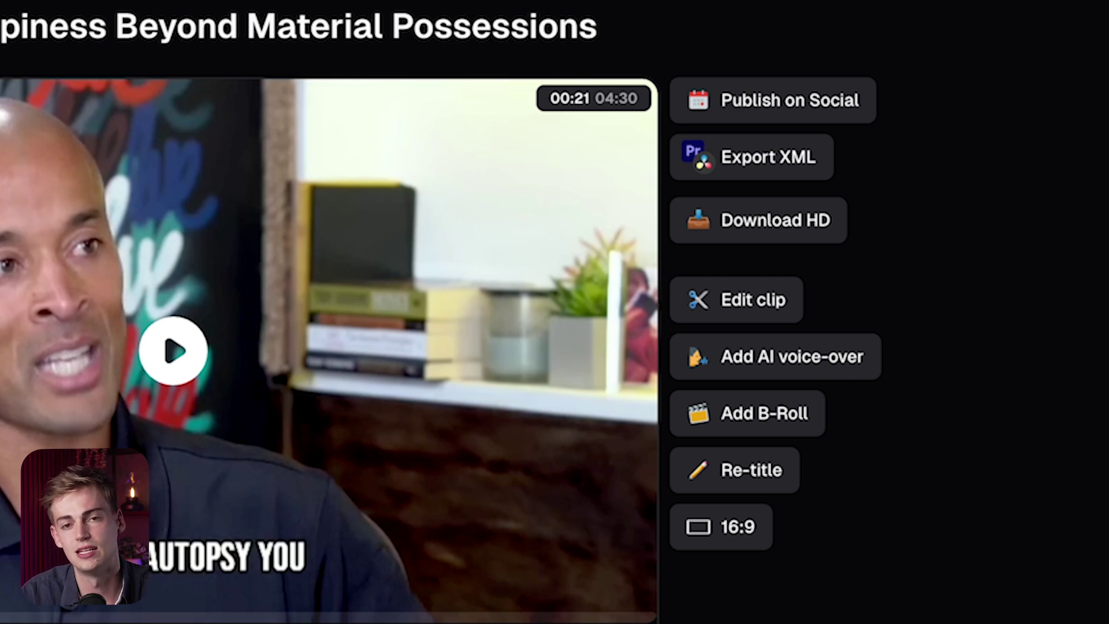
Download the top-ranked happiness clip in HD
click(753, 234)
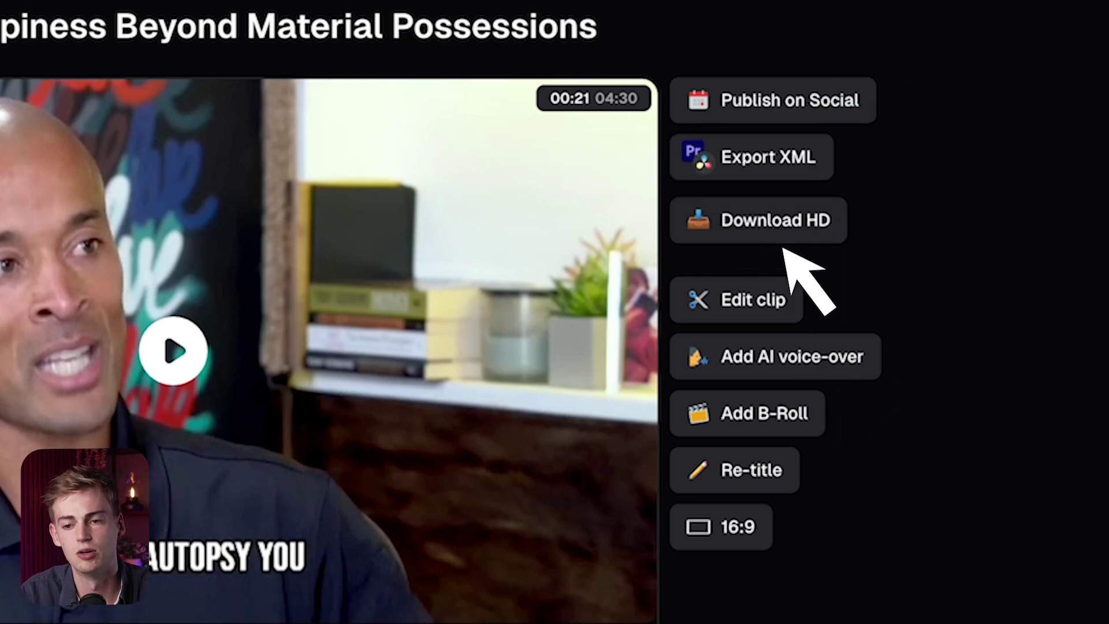
scroll(494, 321, down, 1)
scroll(494, 320, down, 5)
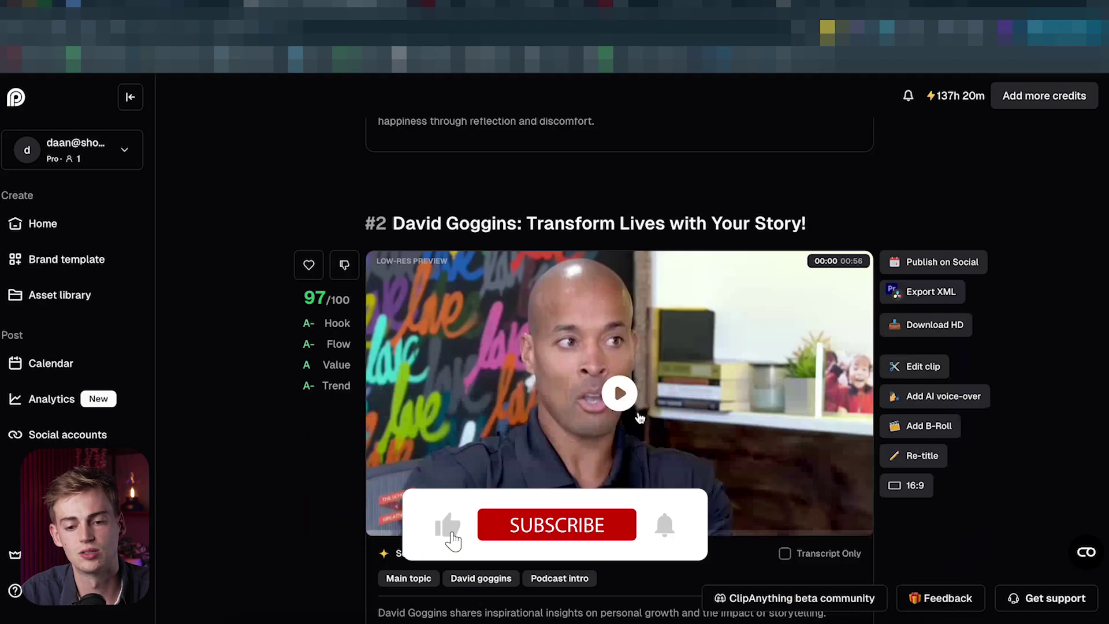
Play clip #2, 'David Goggins: Transform Lives with Your Story!', and pause it at 00:12
mouse_move(319, 355)
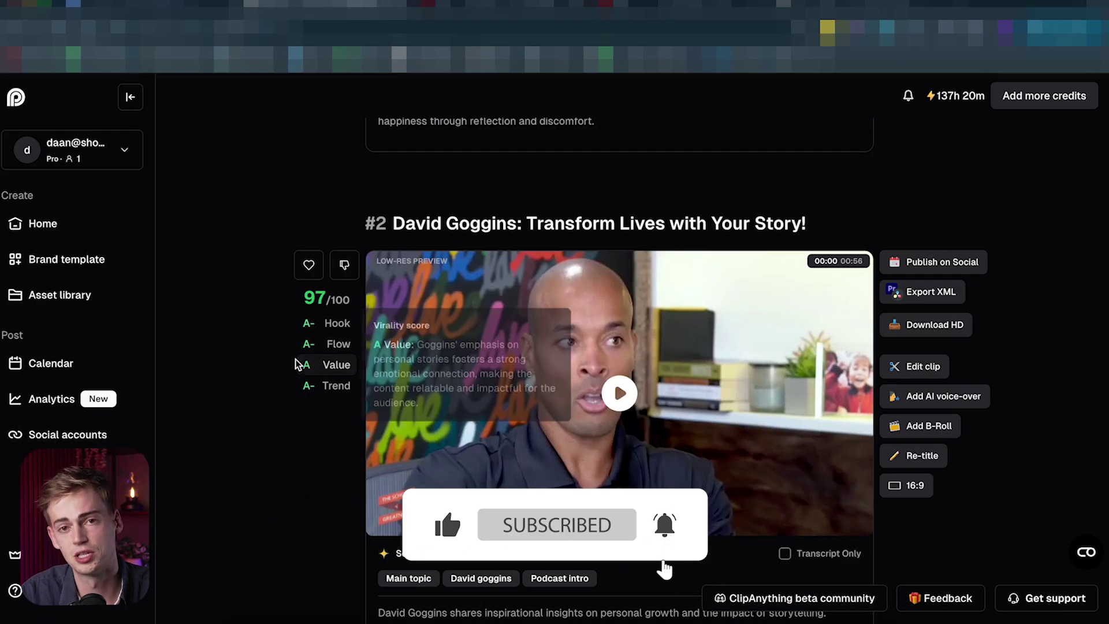
scroll(255, 390, up, 7)
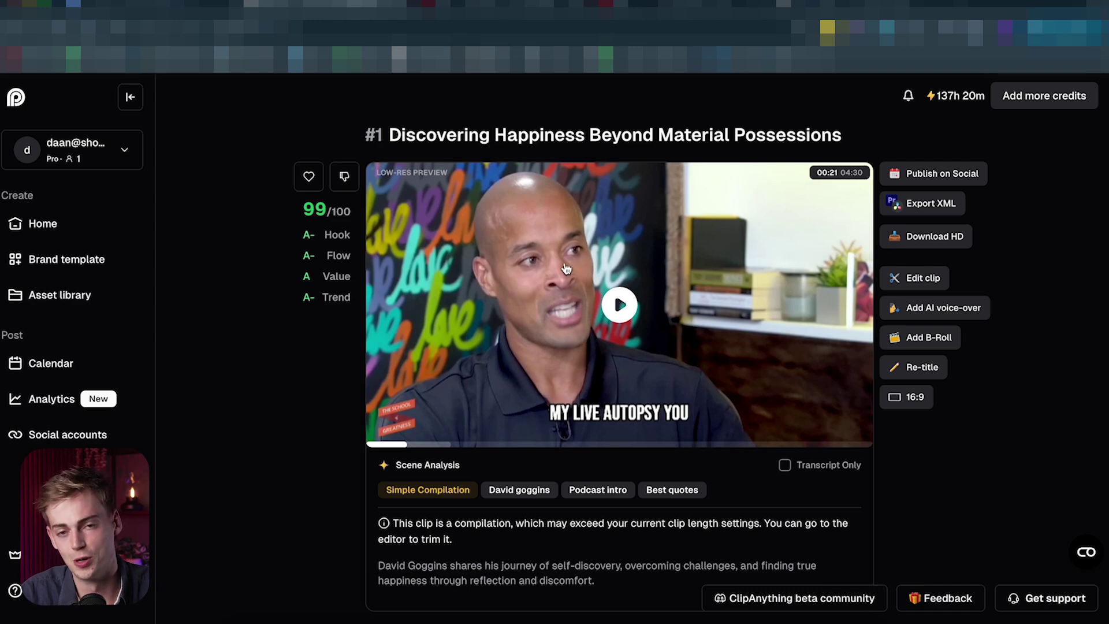
scroll(213, 380, down, 7)
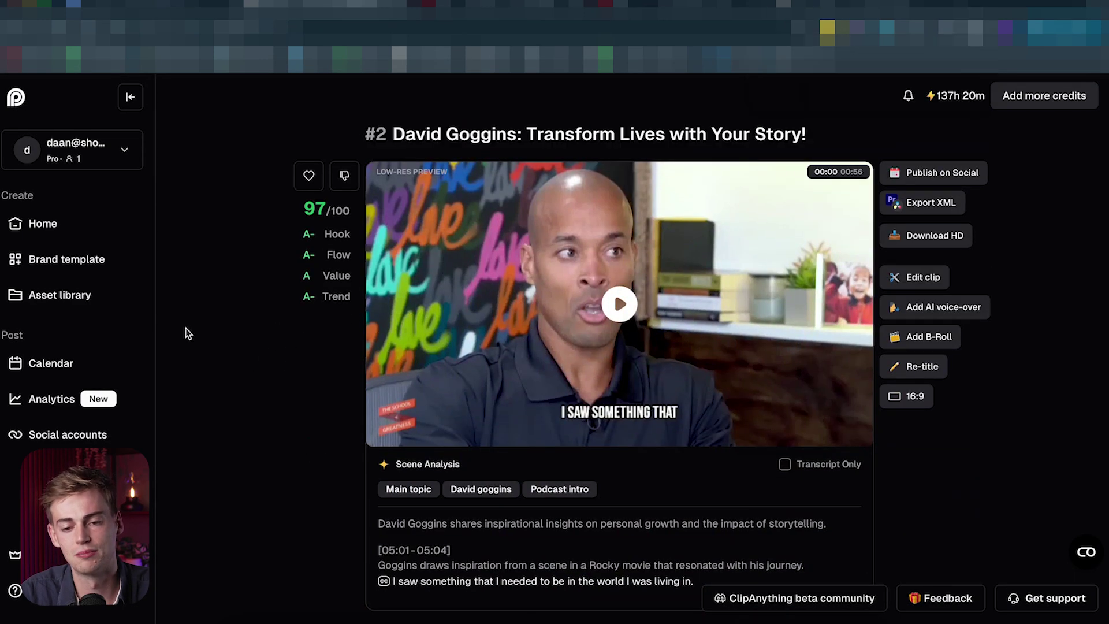
click(609, 317)
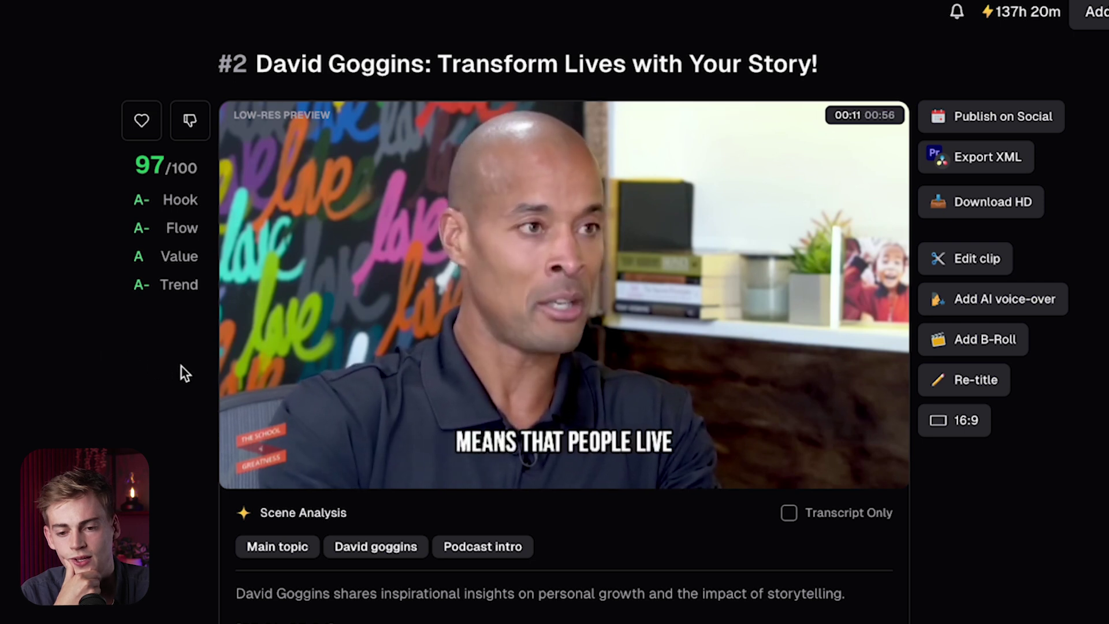
click(265, 371)
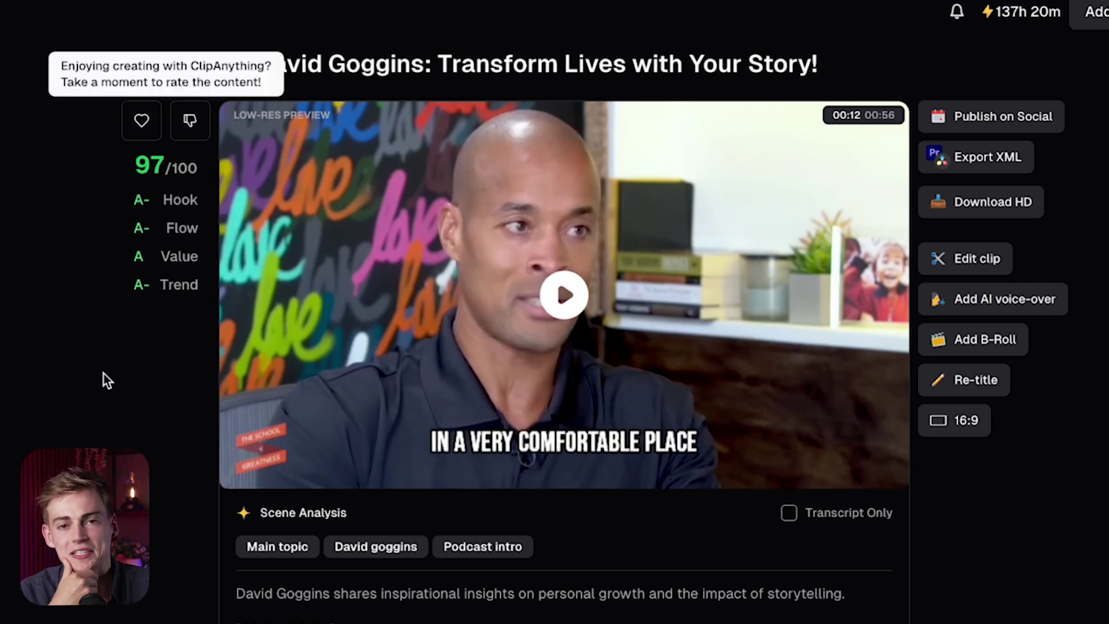
scroll(105, 380, up, 3)
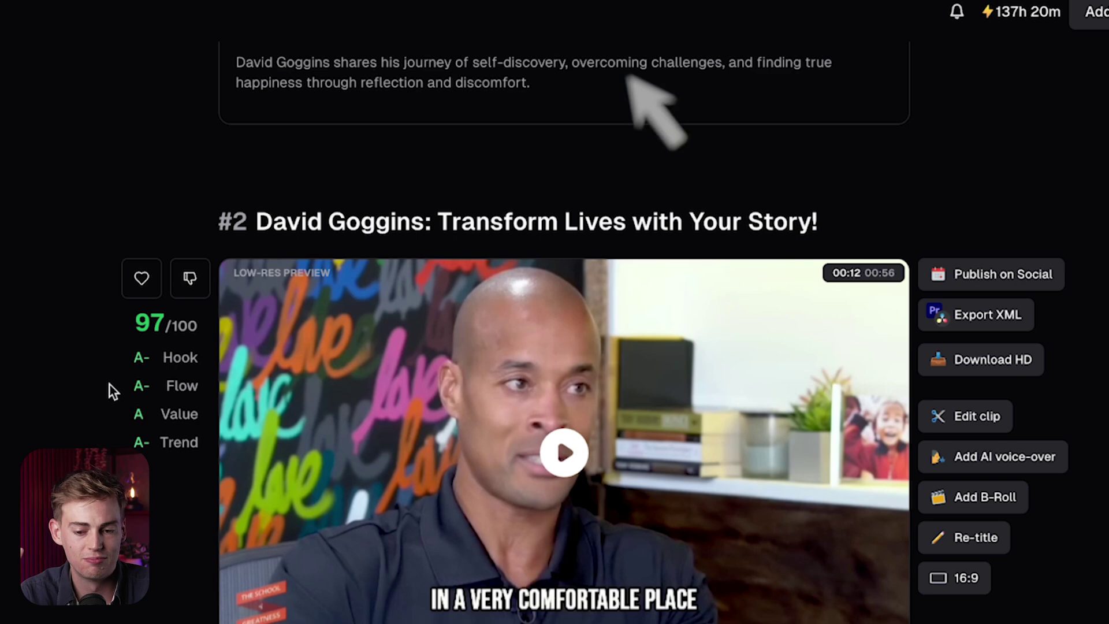
scroll(109, 384, up, 10)
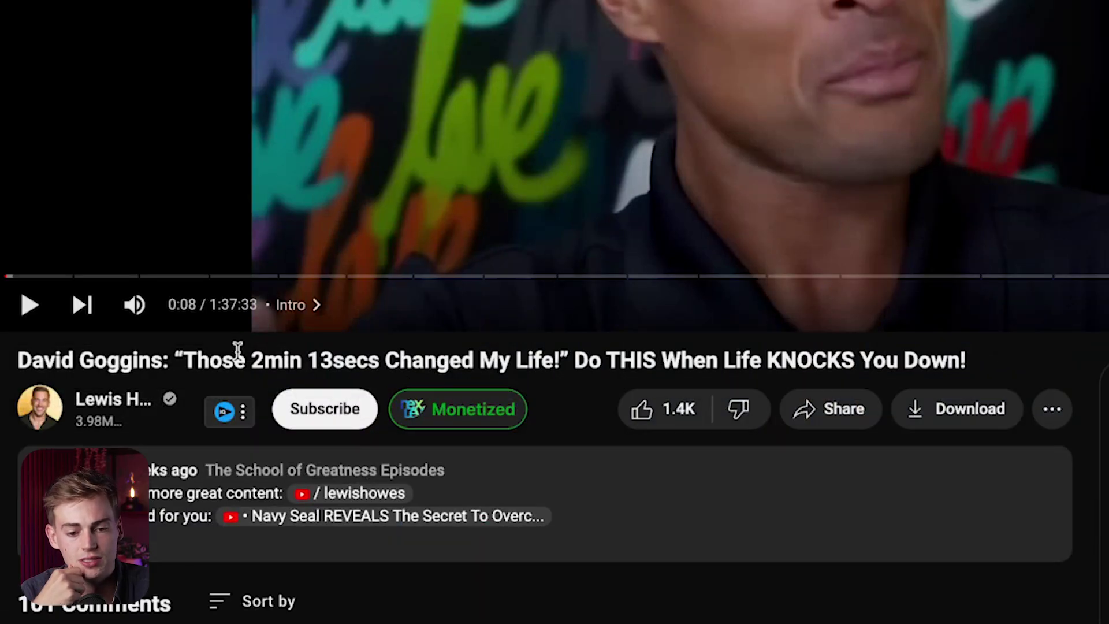
Highlight the '2min 13secs' and 'Changed My' words in the YouTube video title
drag(198, 602, 347, 609)
click(358, 357)
drag(400, 361, 519, 365)
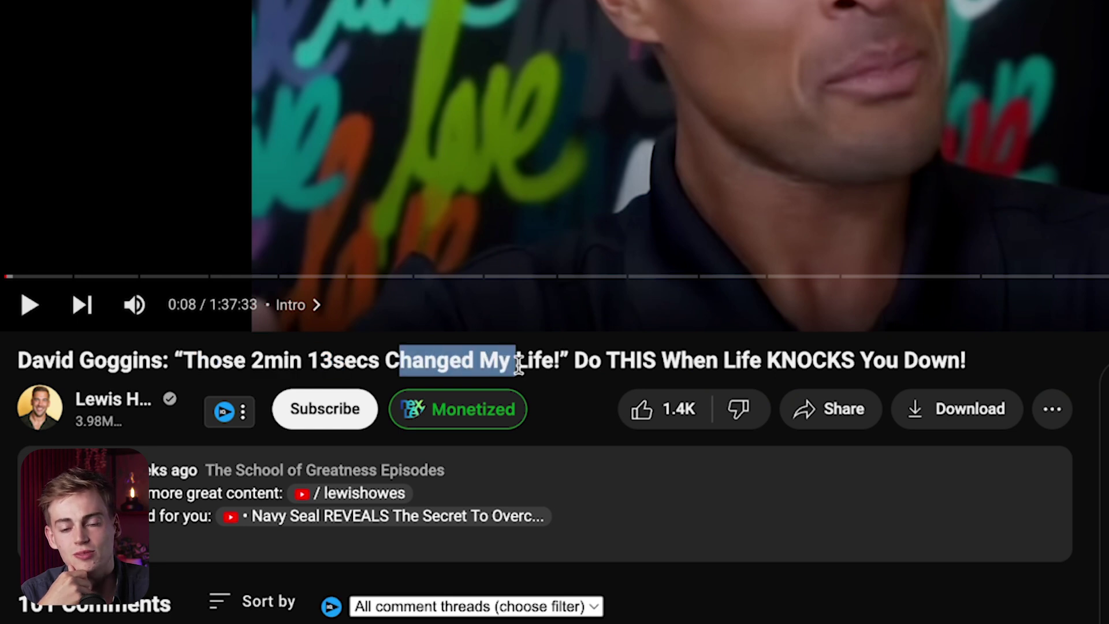
click(520, 74)
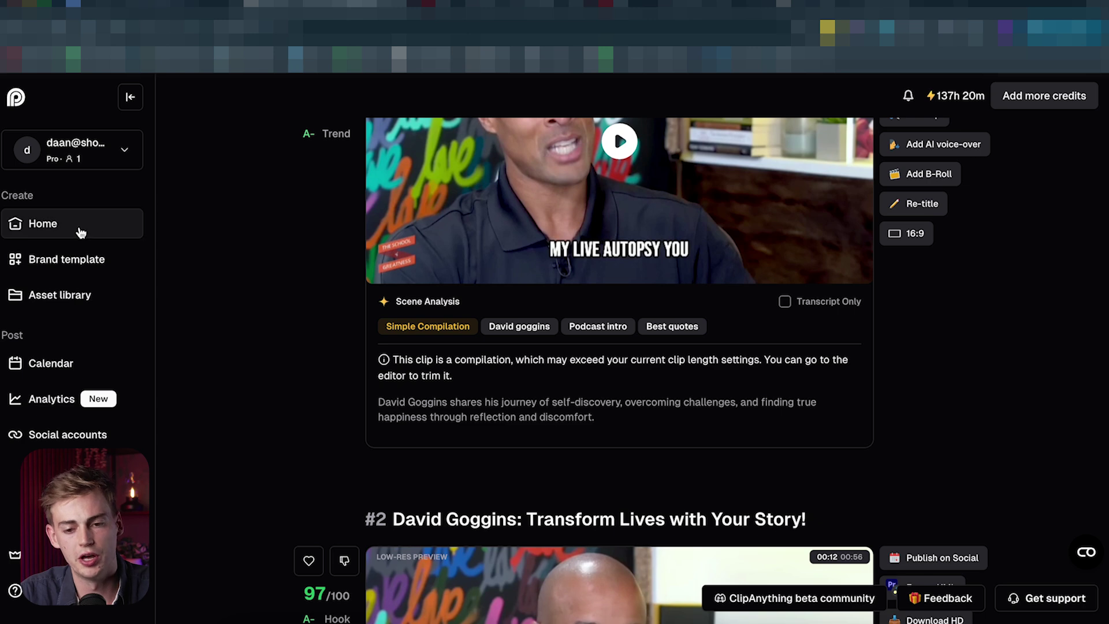
Open the Robert Greene best-quotes project from the OpusClip home list
click(80, 232)
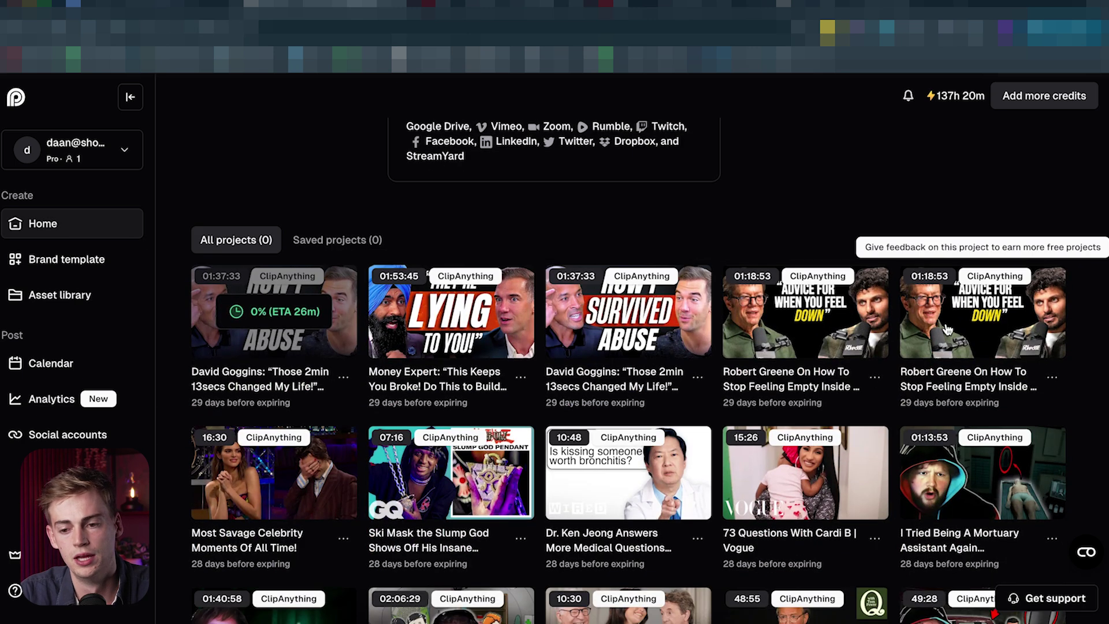
click(948, 329)
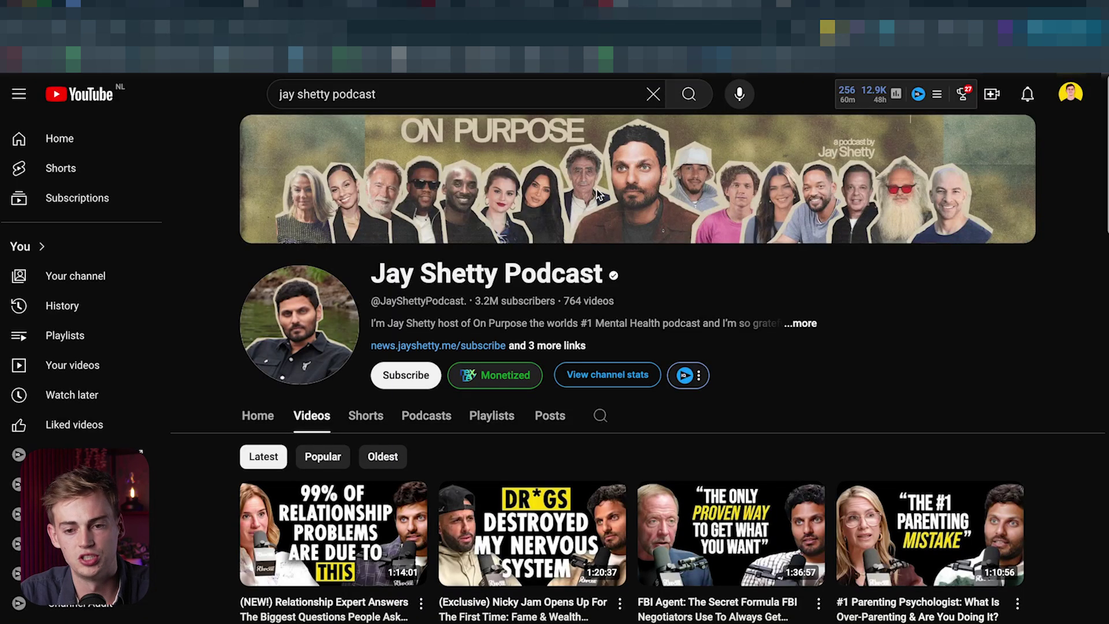
scroll(317, 378, down, 6)
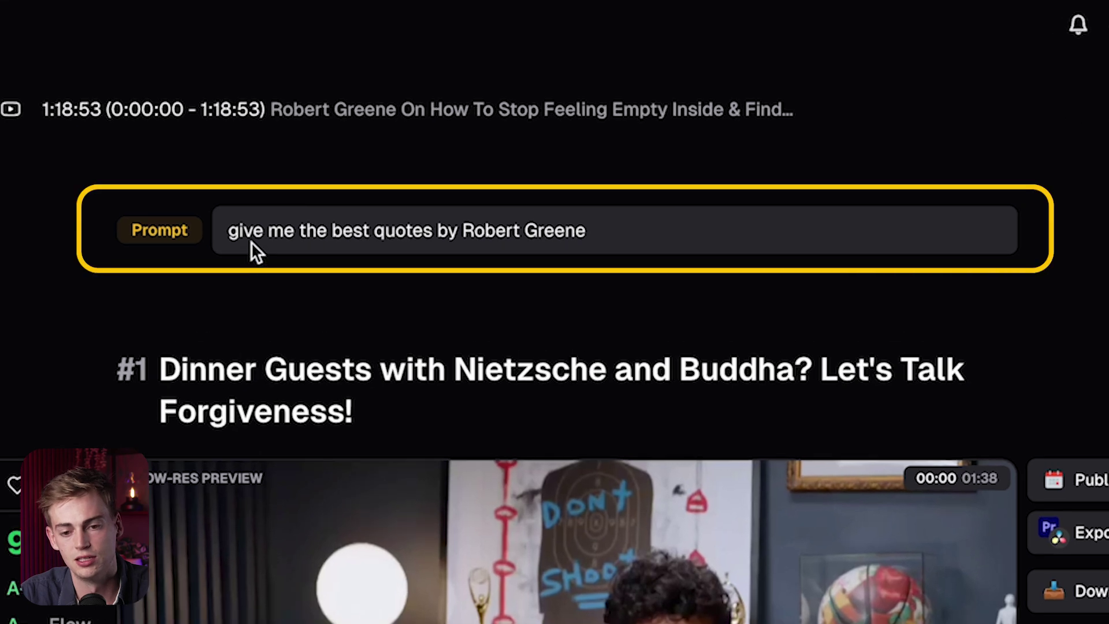
Highlight the Robert Greene quotes prompt and scroll through clips #1–#3 with their Scene Analysis
drag(438, 217, 463, 209)
drag(291, 227, 508, 262)
scroll(458, 505, down, 5)
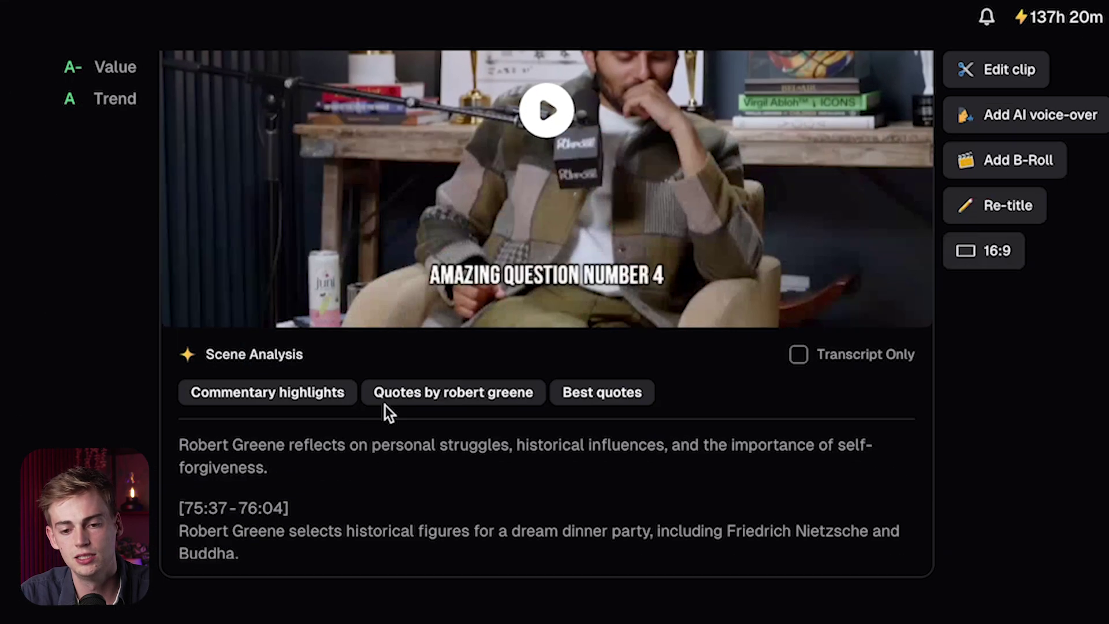
scroll(662, 378, up, 3)
scroll(396, 389, down, 5)
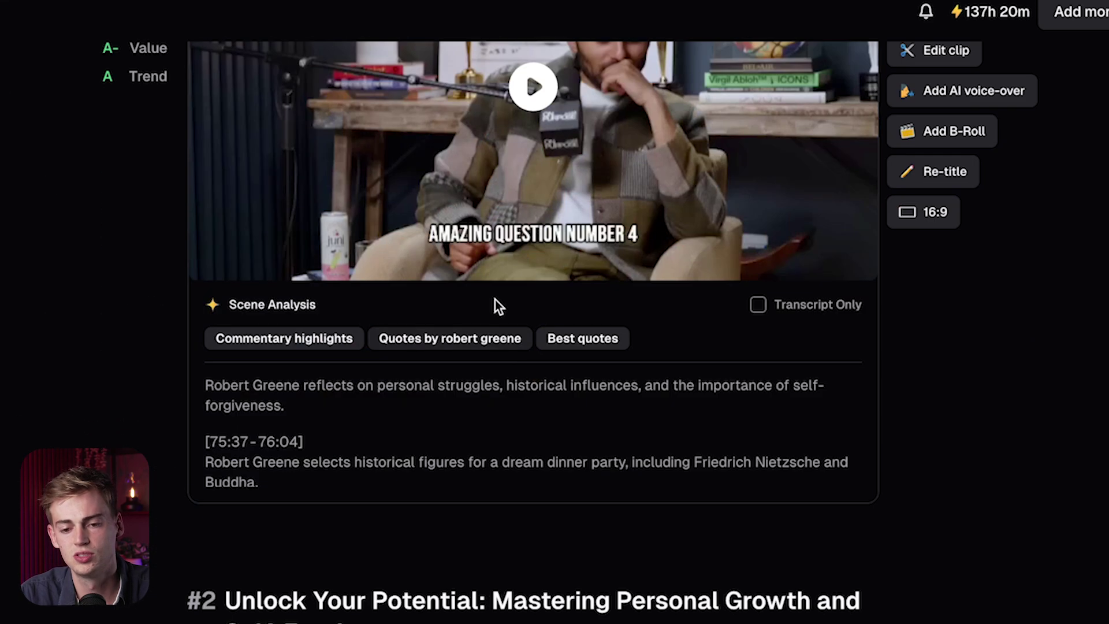
scroll(340, 328, up, 2)
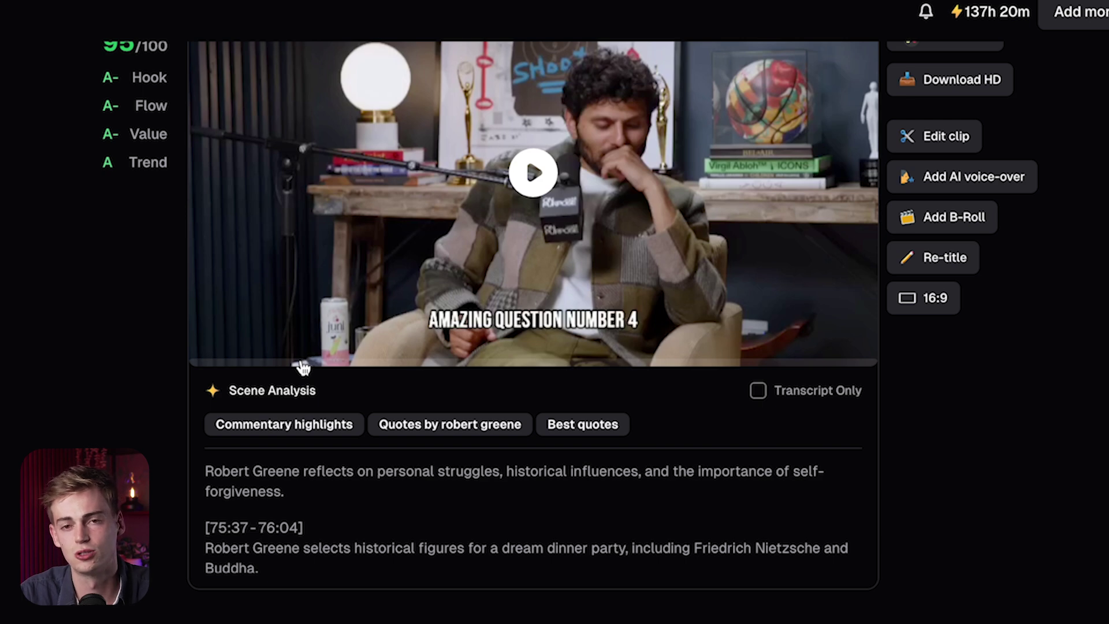
scroll(248, 368, down, 10)
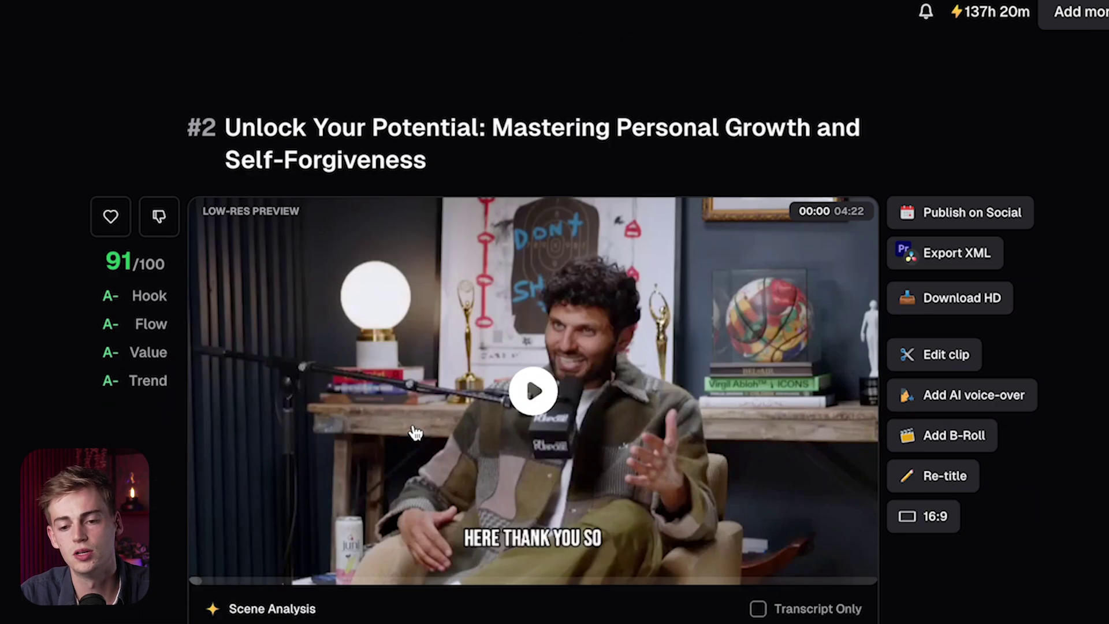
scroll(596, 268, down, 2)
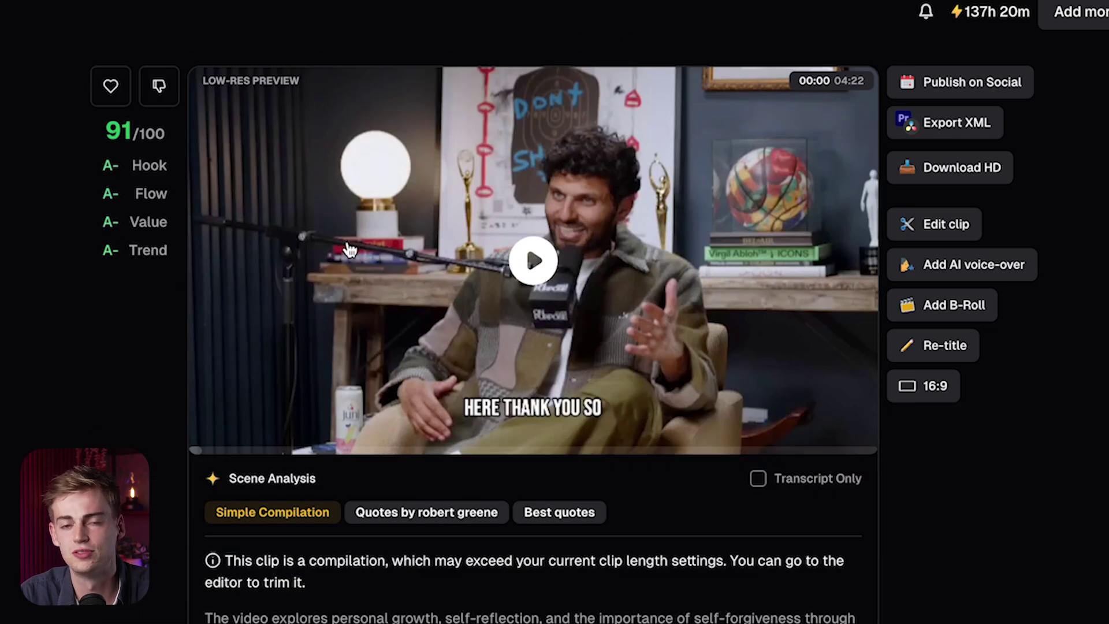
scroll(444, 168, up, 3)
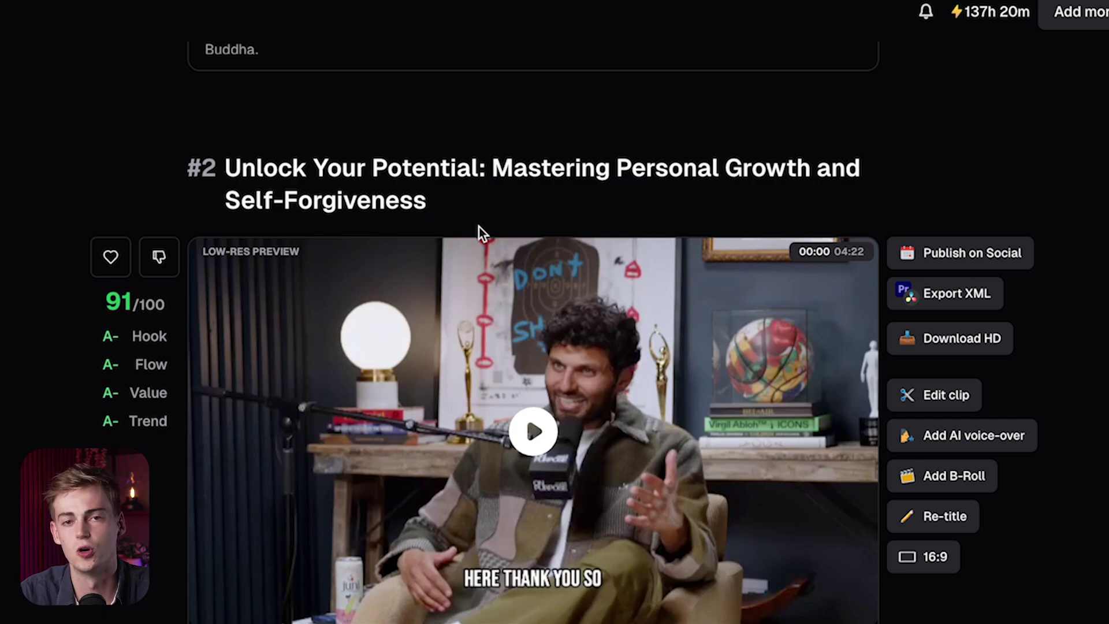
scroll(435, 290, down, 13)
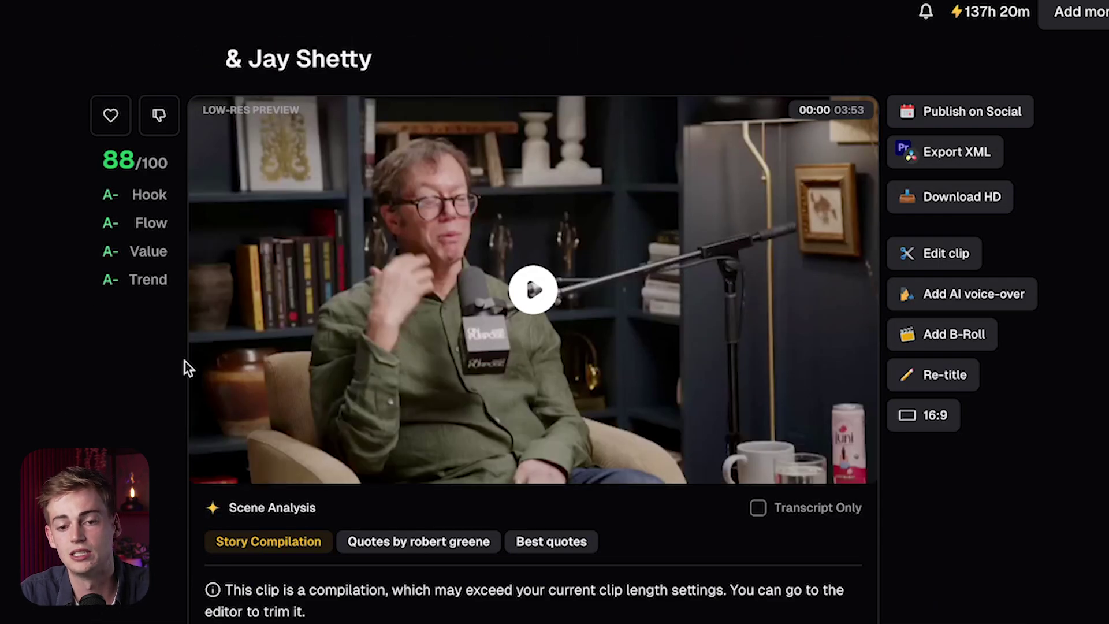
scroll(324, 584, down, 1)
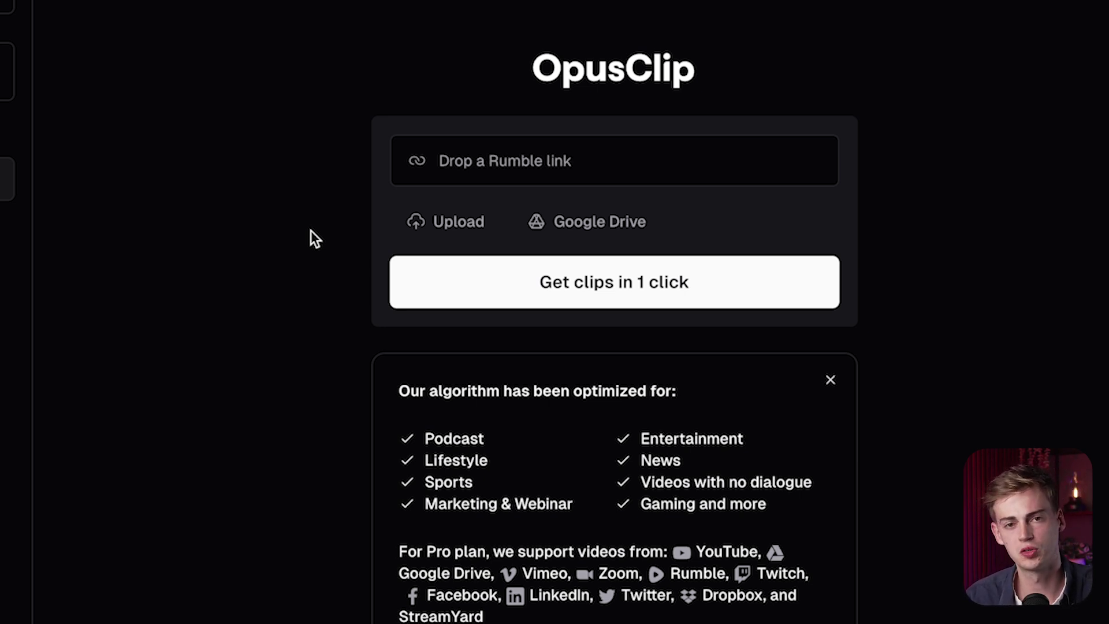
Open the Money Expert project prompted to find where they talk about lying to you
scroll(329, 210, down, 8)
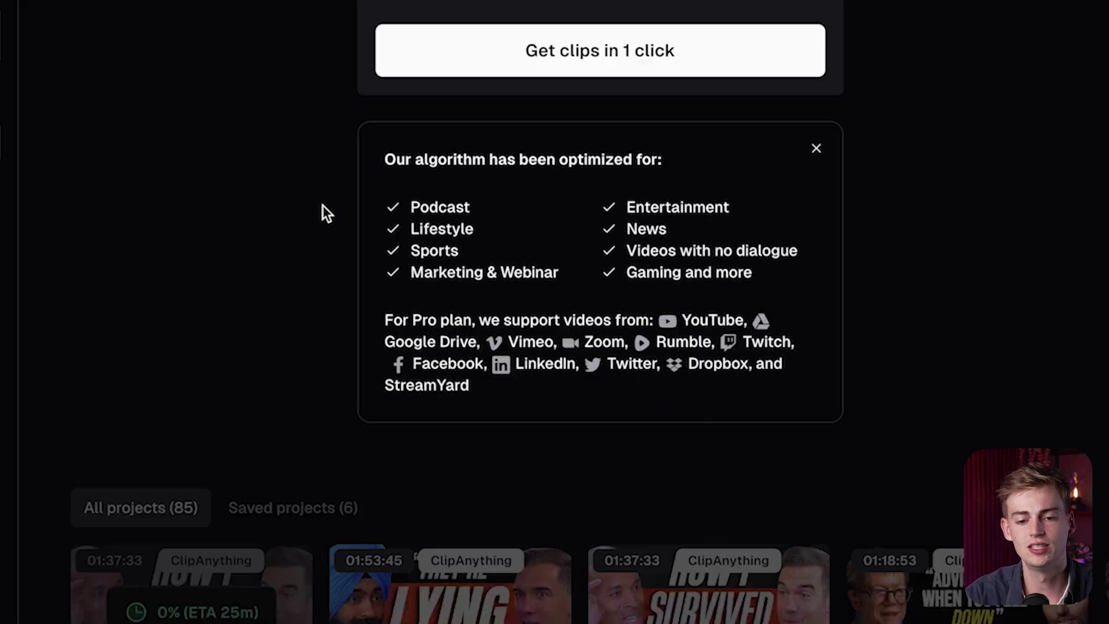
click(466, 379)
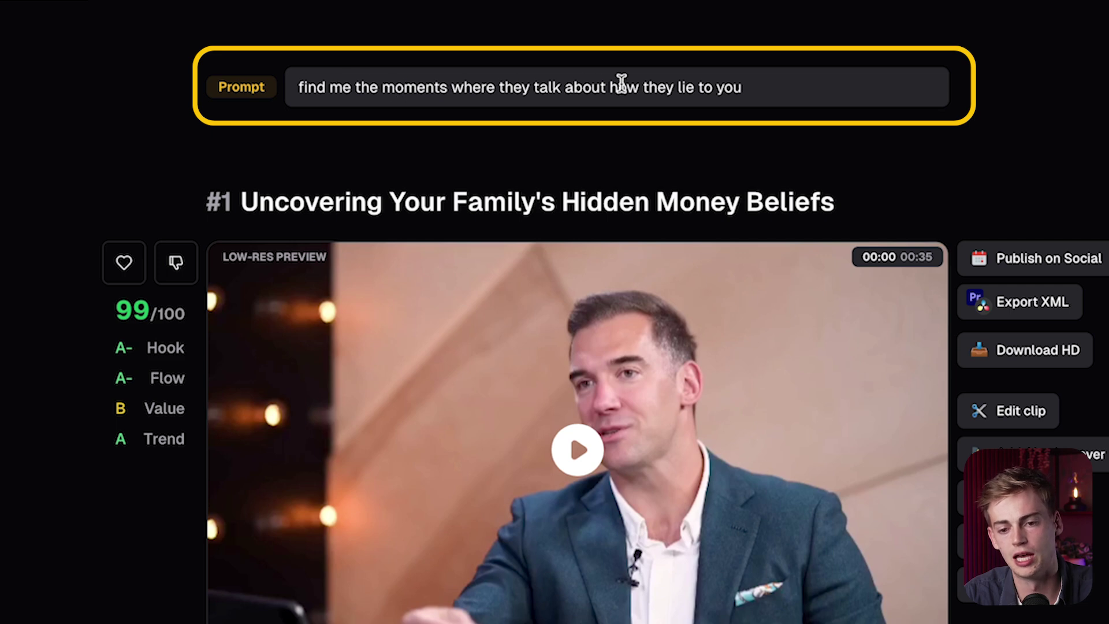
scroll(285, 153, down, 8)
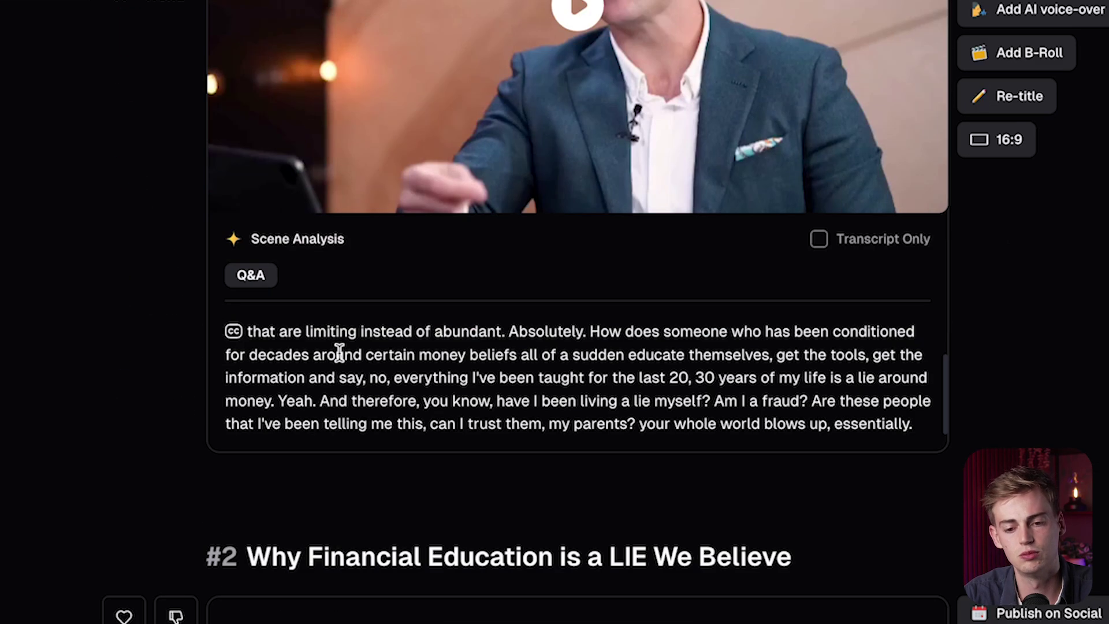
scroll(339, 353, up, 5)
mouse_move(119, 223)
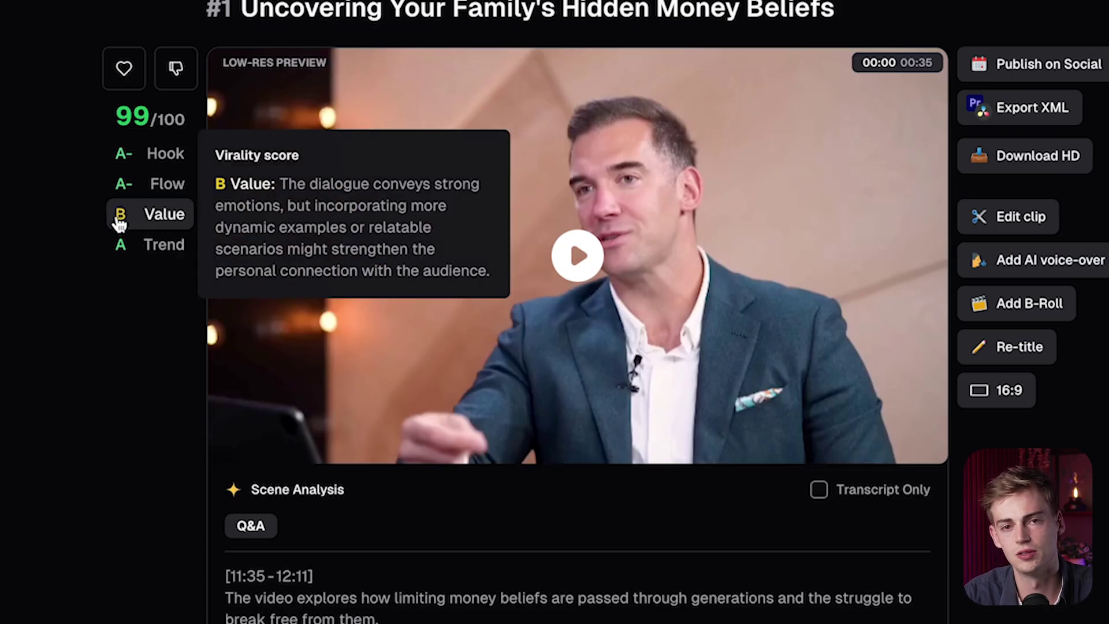